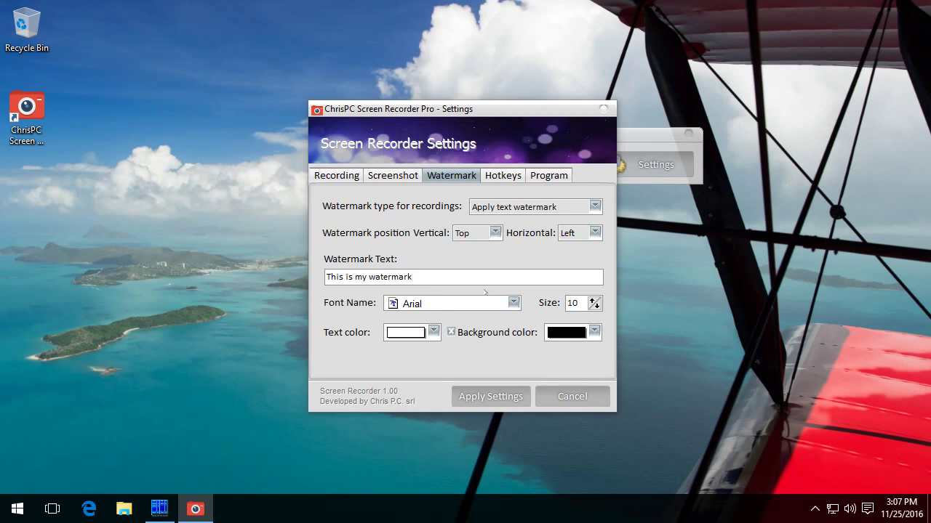
# Step: Set the watermark text's font to Calibri at size 25 and apply the settings
pyautogui.click(512, 304)
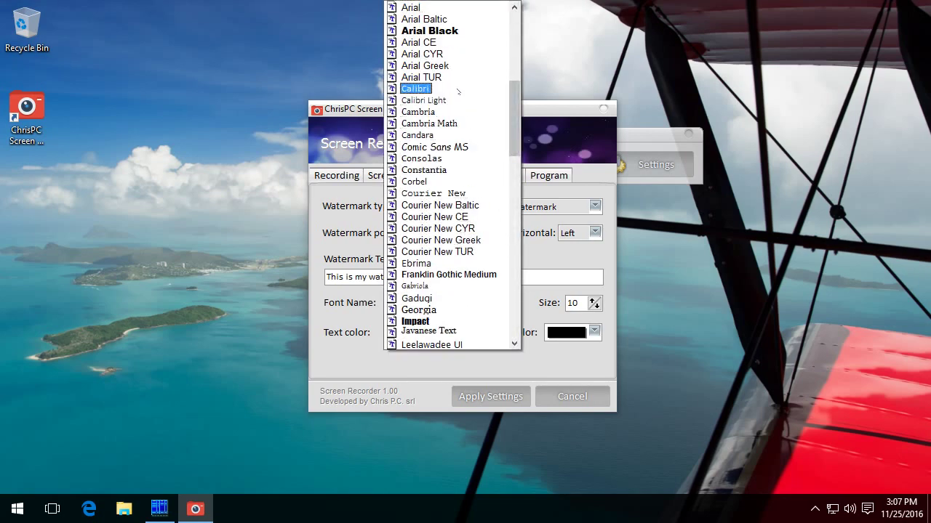
pyautogui.moveTo(511, 114)
pyautogui.mouseDown()
pyautogui.moveTo(508, 302)
pyautogui.moveTo(513, 110)
pyautogui.mouseUp()
pyautogui.click(437, 111)
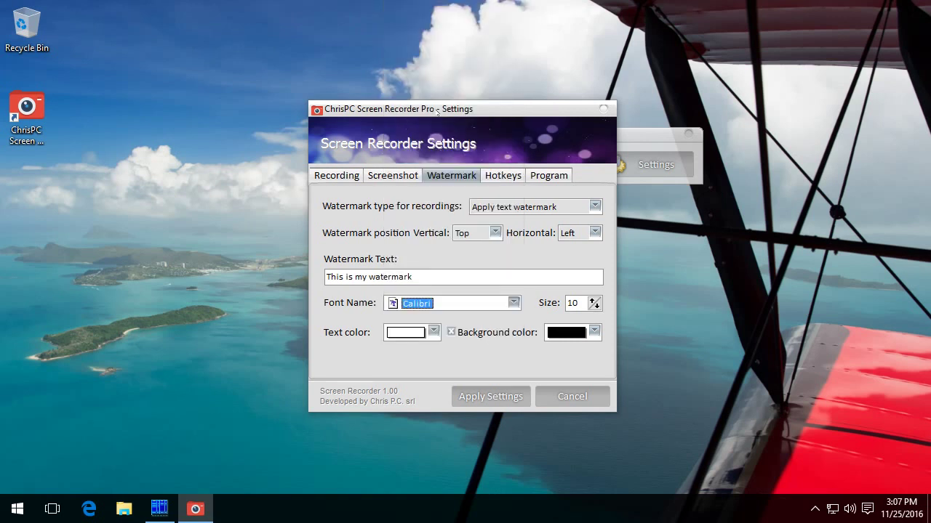
pyautogui.click(592, 299)
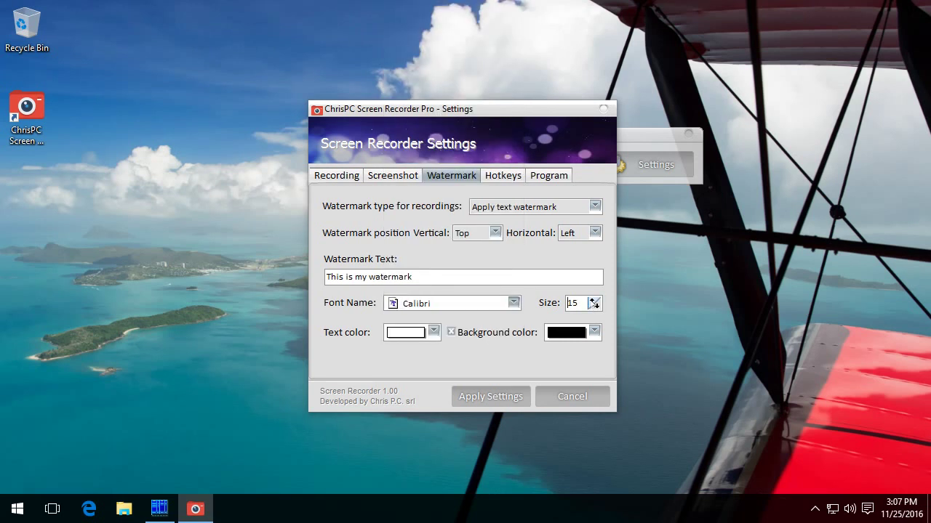
pyautogui.moveTo(594, 302); pyautogui.dragTo(595, 304)
pyautogui.click(596, 307)
pyautogui.click(497, 397)
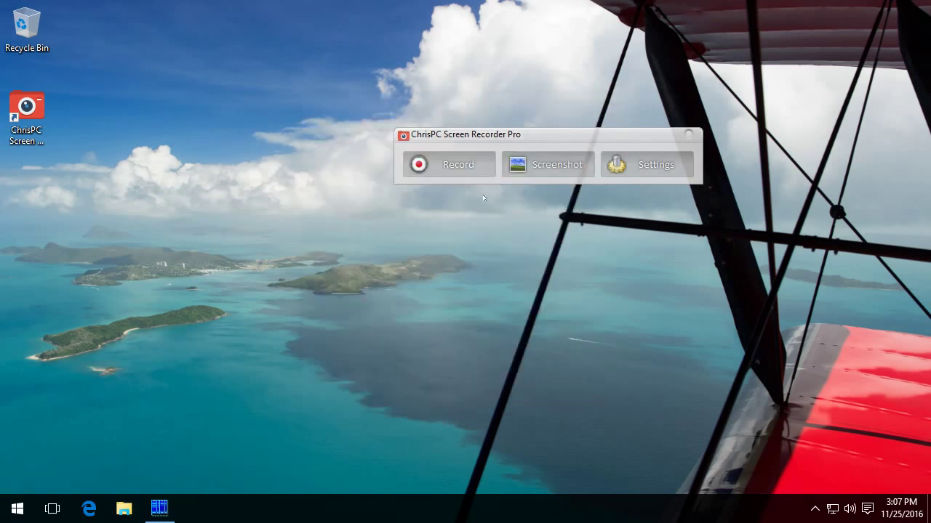
# Step: Start a fullscreen recording, then demonstrate opening and closing File Explorer on the desktop
pyautogui.click(453, 167)
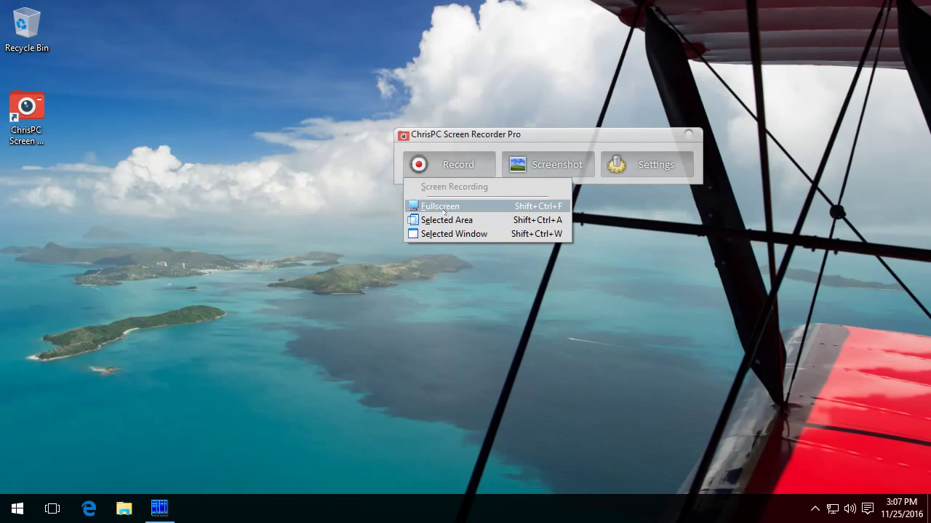
pyautogui.click(444, 208)
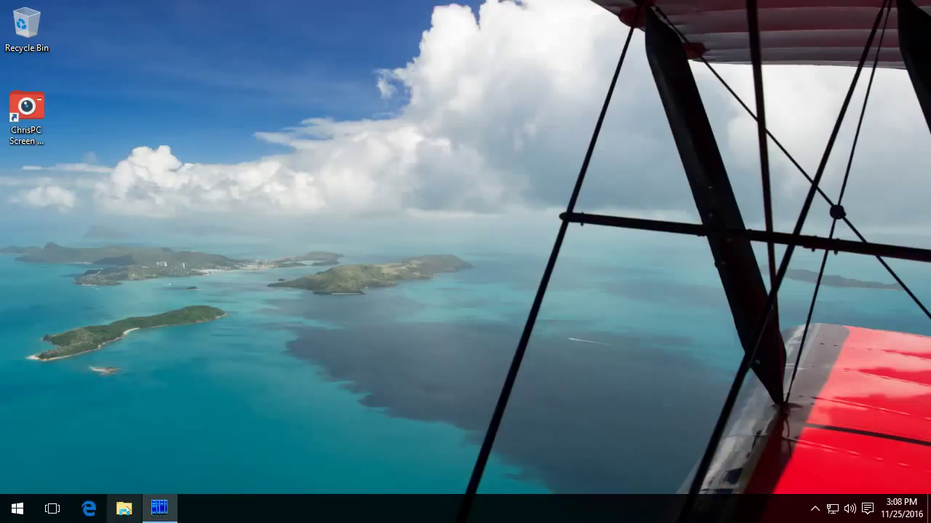
pyautogui.click(124, 508)
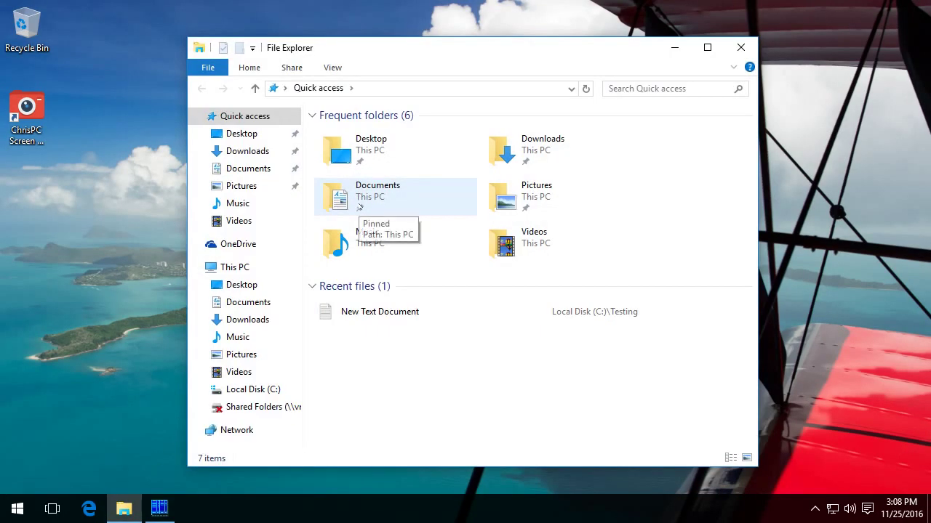
pyautogui.click(740, 47)
# Step: Show the Windows date and time and the Region & language settings, close them, and stop the recording
pyautogui.click(906, 509)
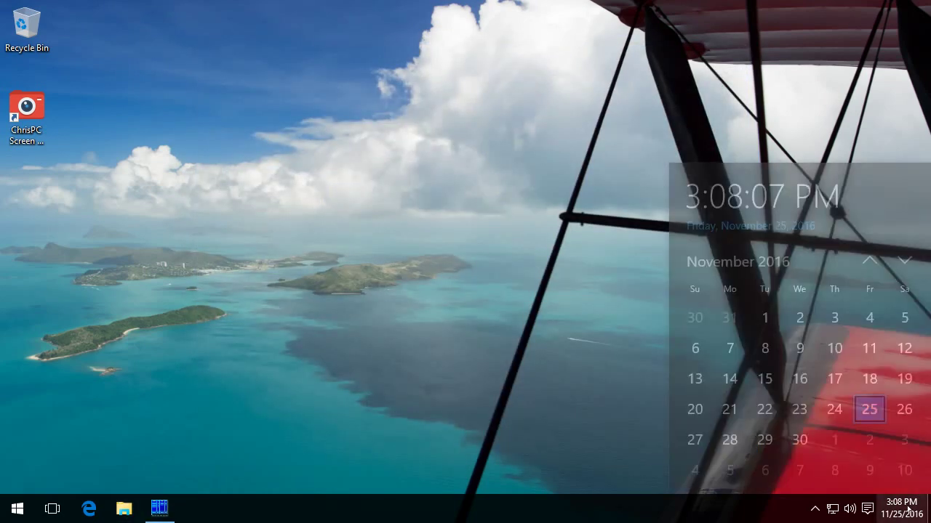
pyautogui.click(721, 471)
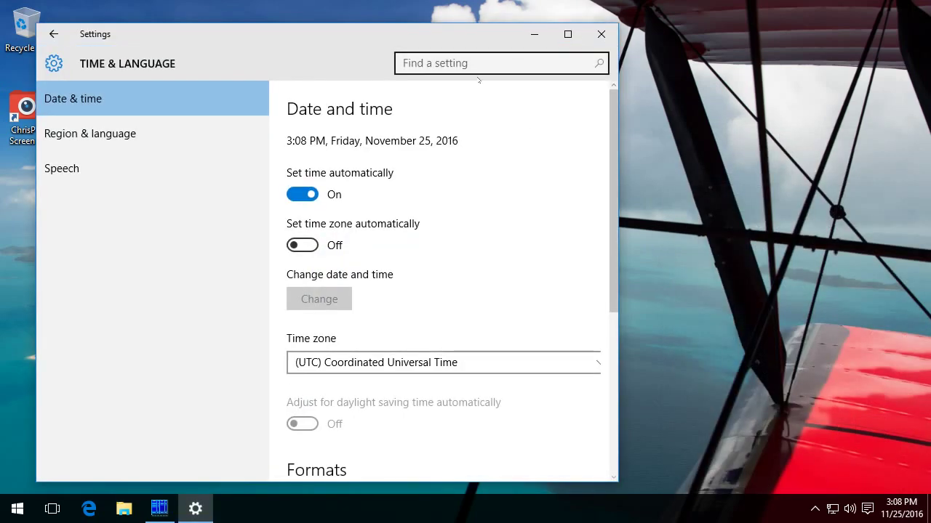
pyautogui.click(99, 134)
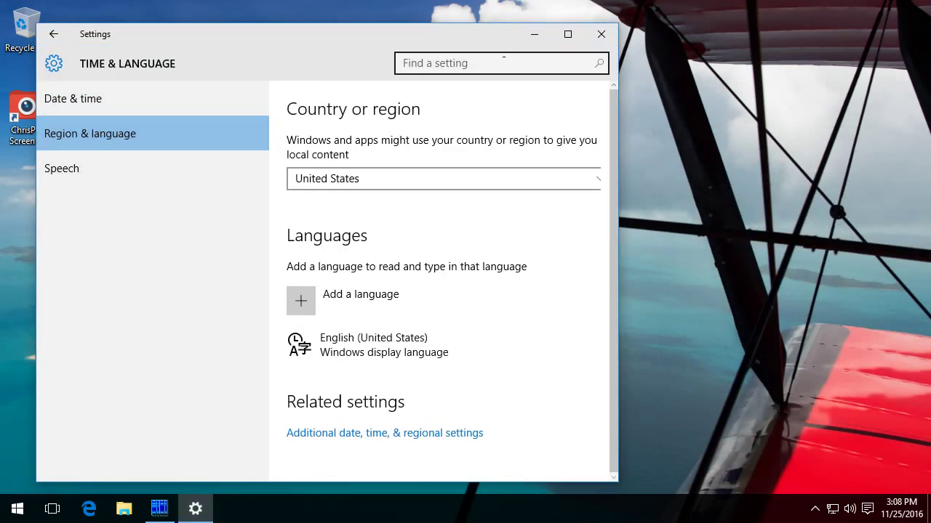
pyautogui.click(606, 40)
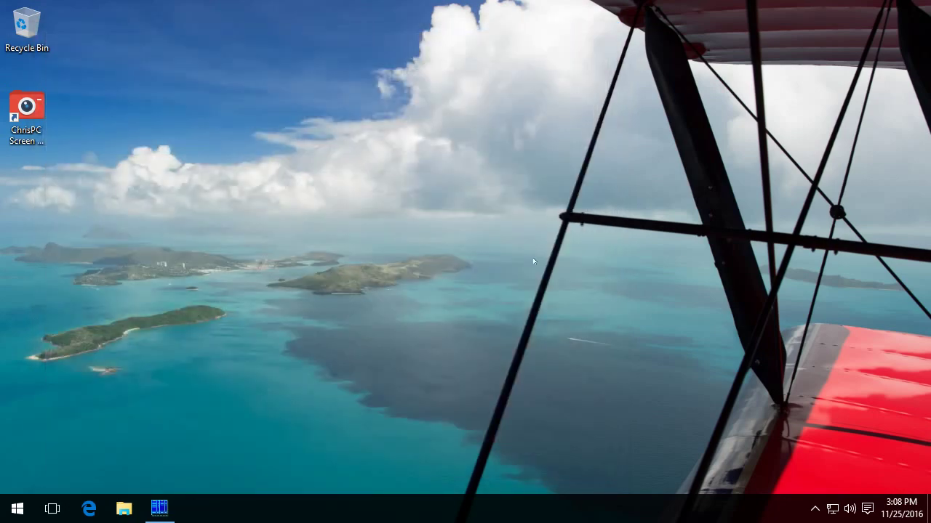
pyautogui.hotkey('ctrl', 'shift', 'F11')
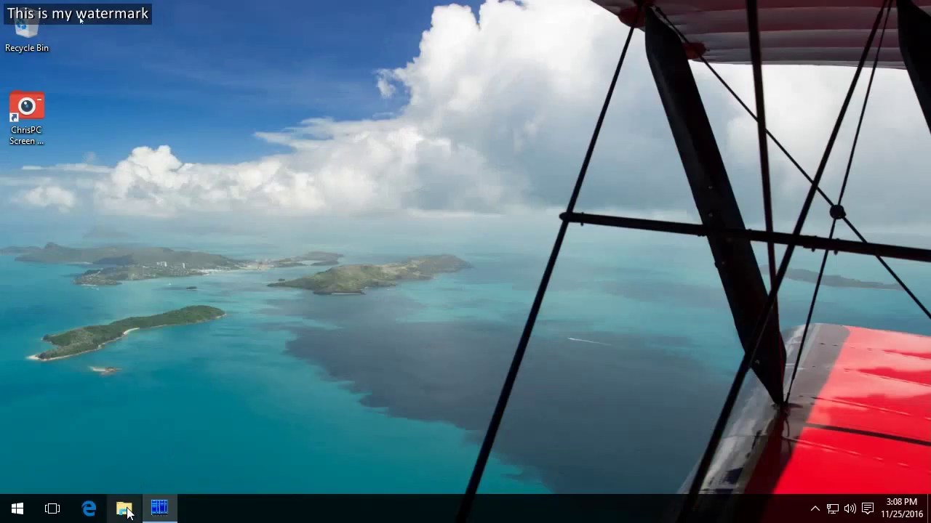
pyautogui.click(125, 511)
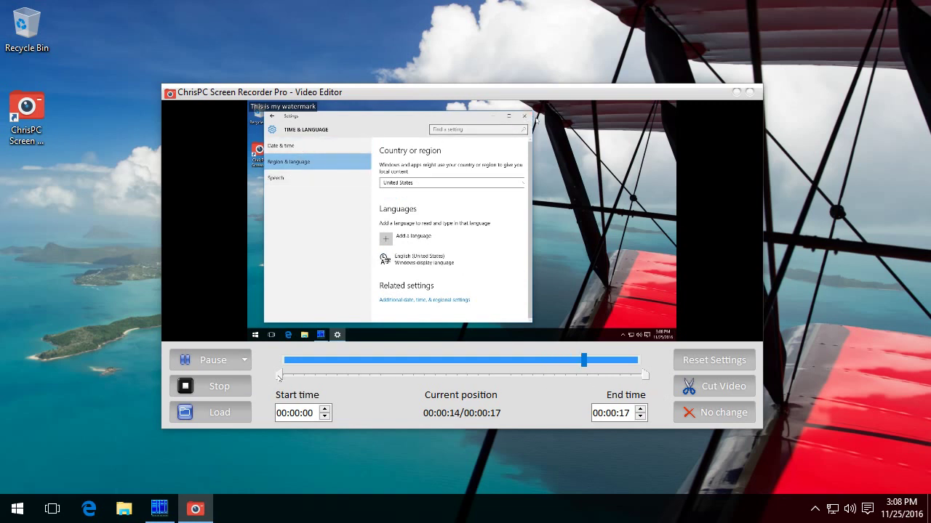
# Step: Pause the playback and set the cut's start time to 00:00:02
pyautogui.moveTo(278, 375); pyautogui.dragTo(297, 375)
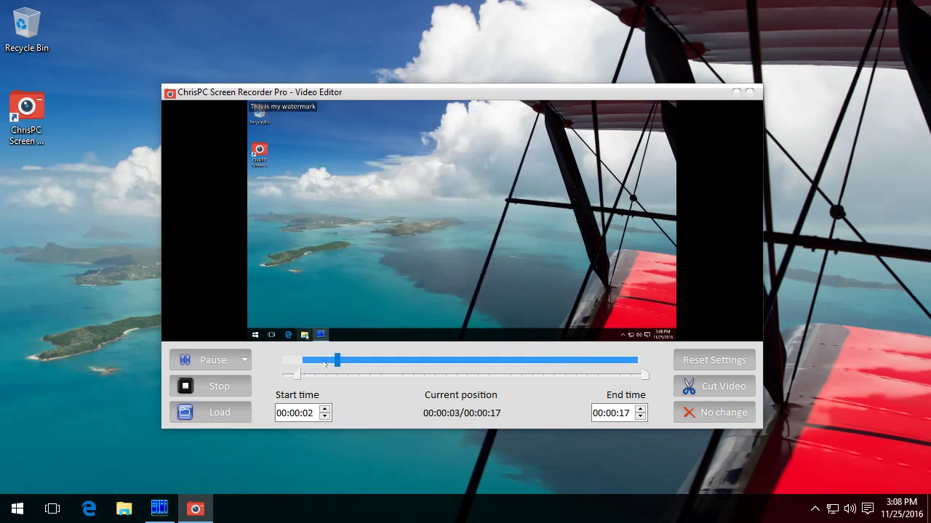
pyautogui.click(213, 360)
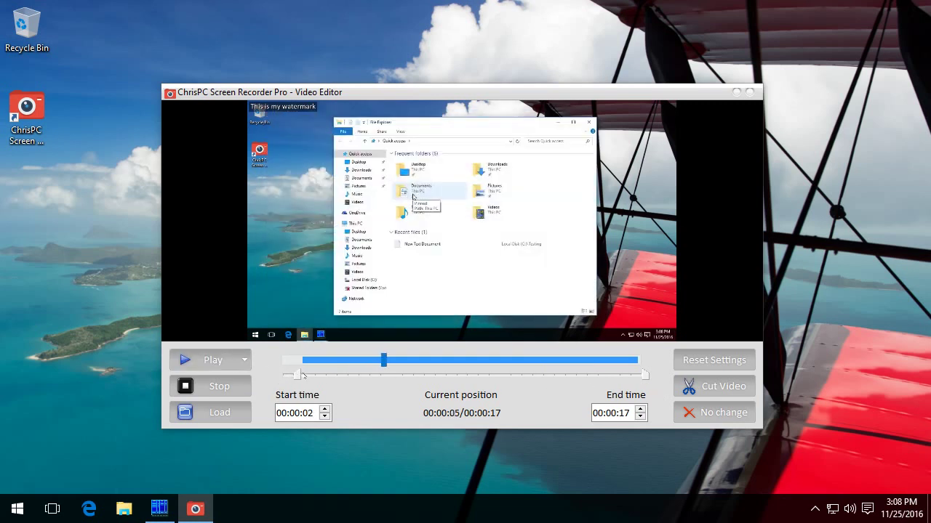
pyautogui.moveTo(296, 376)
pyautogui.mouseDown()
pyautogui.moveTo(338, 376)
pyautogui.moveTo(320, 376)
pyautogui.mouseUp()
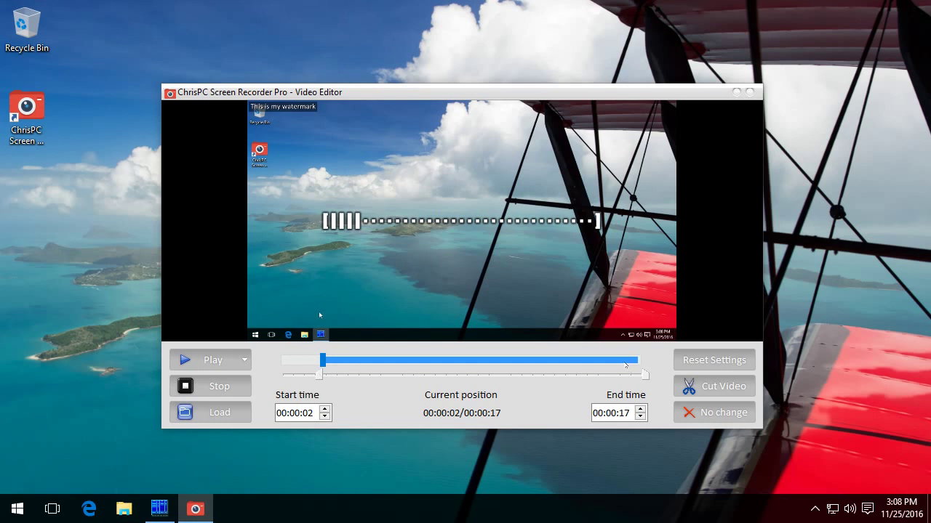
# Step: Scrub through the recorded video and set the cut's end time to 00:00:10
pyautogui.click(623, 363)
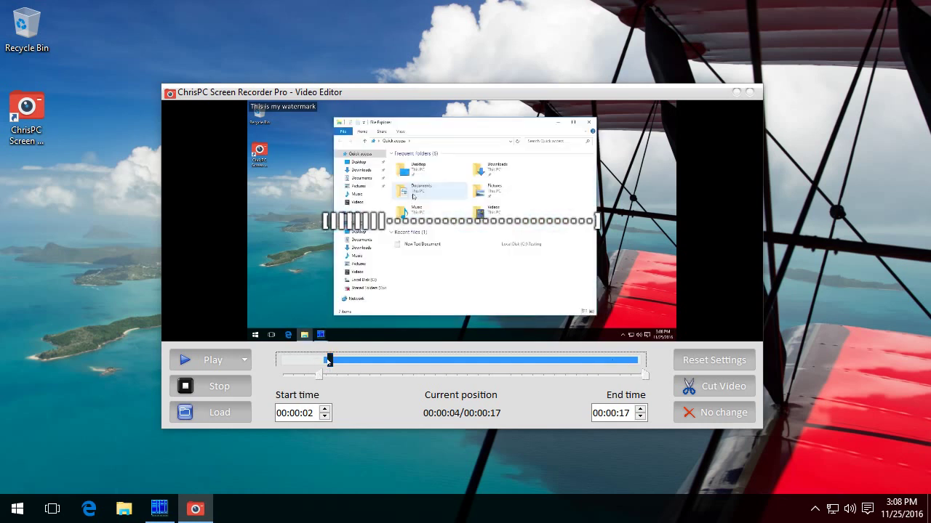
pyautogui.moveTo(329, 362); pyautogui.dragTo(525, 362)
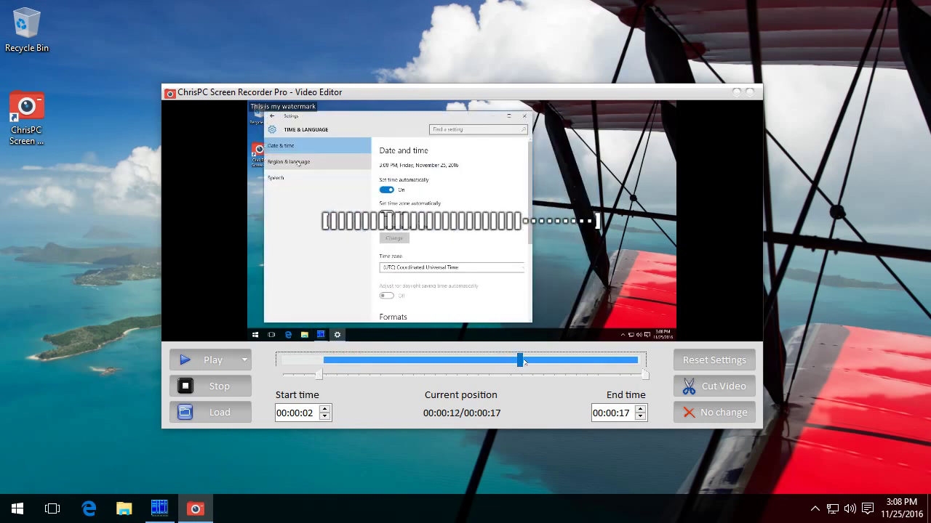
pyautogui.click(616, 361)
pyautogui.moveTo(645, 375); pyautogui.dragTo(494, 380)
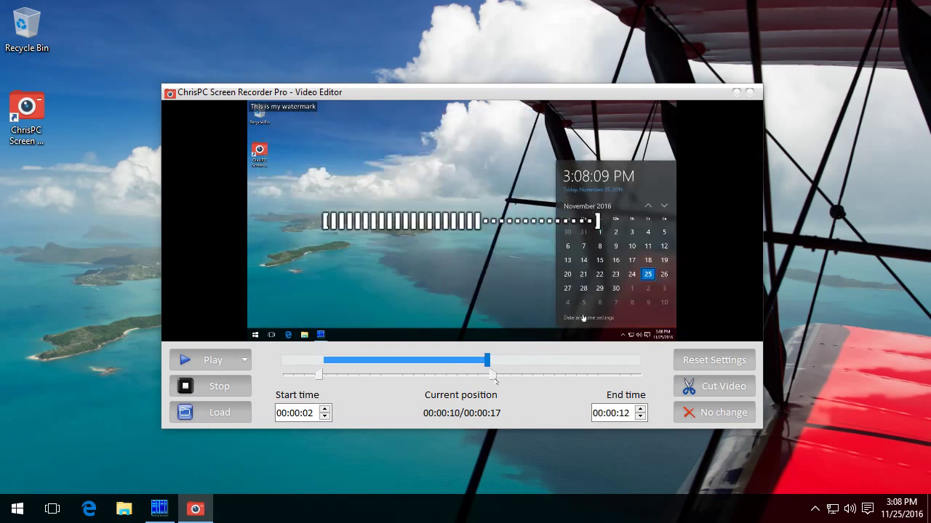
# Step: Cut the video to the selected range, preview the edited video, and leave the editor without further changes
pyautogui.click(702, 388)
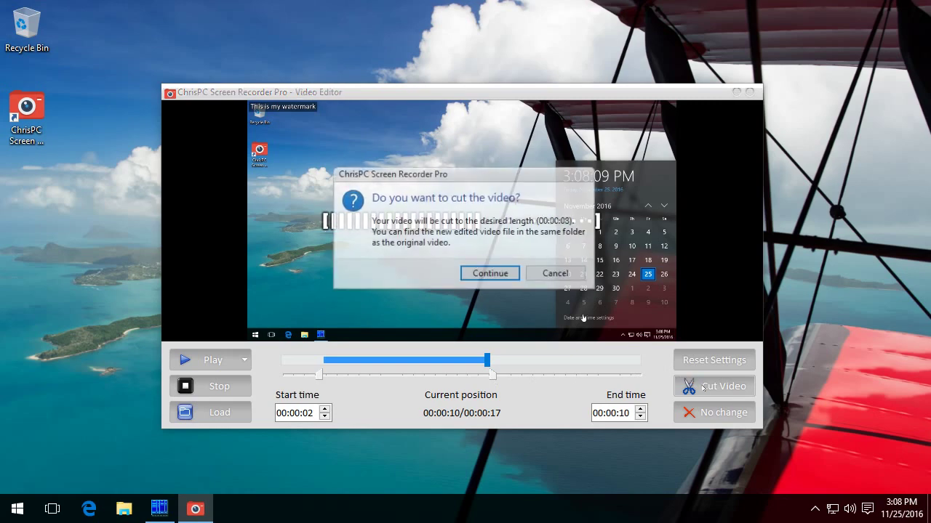
pyautogui.click(493, 275)
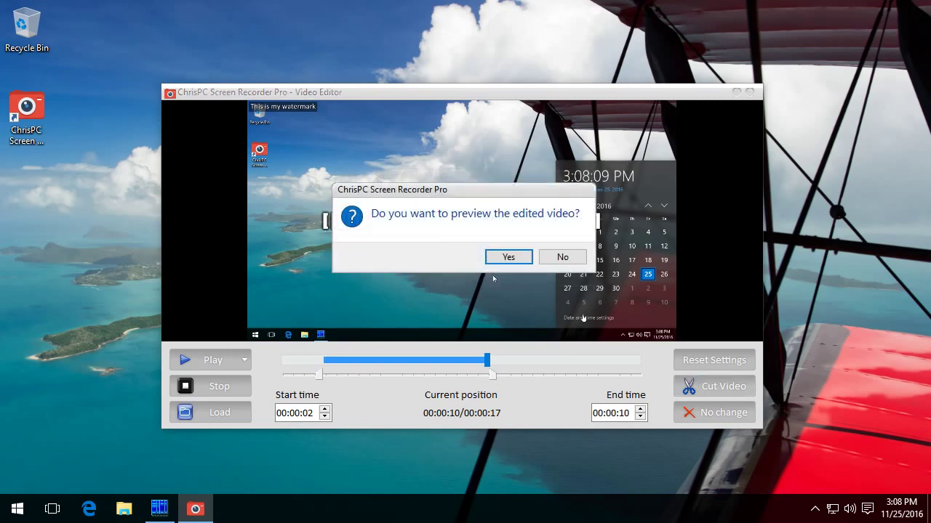
pyautogui.click(497, 258)
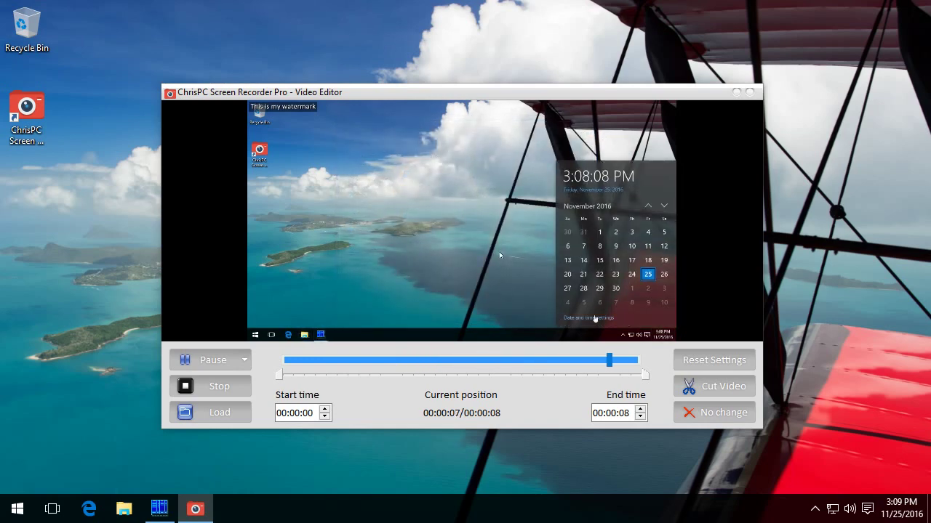
pyautogui.click(710, 413)
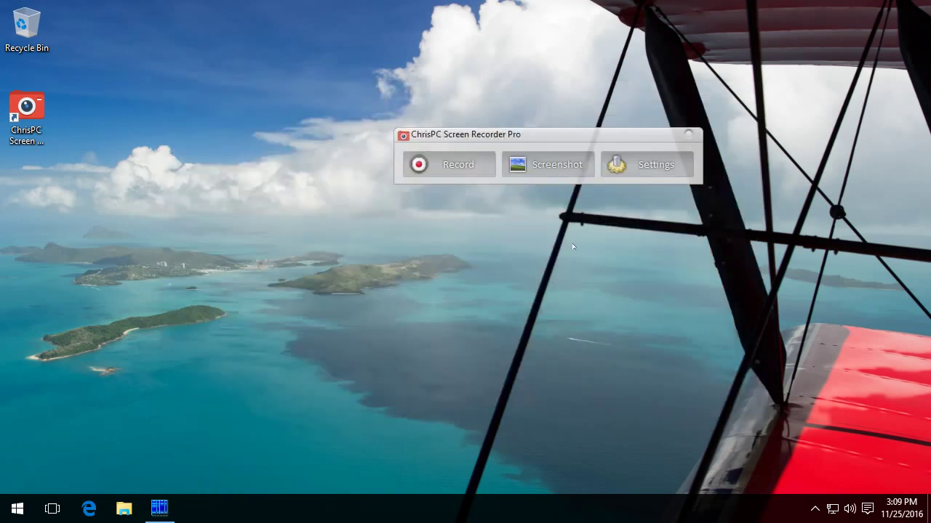
# Step: In the watermark settings, set the text color to a custom light orange with RGB 255, 150, 45
pyautogui.click(637, 165)
pyautogui.click(639, 208)
pyautogui.click(463, 175)
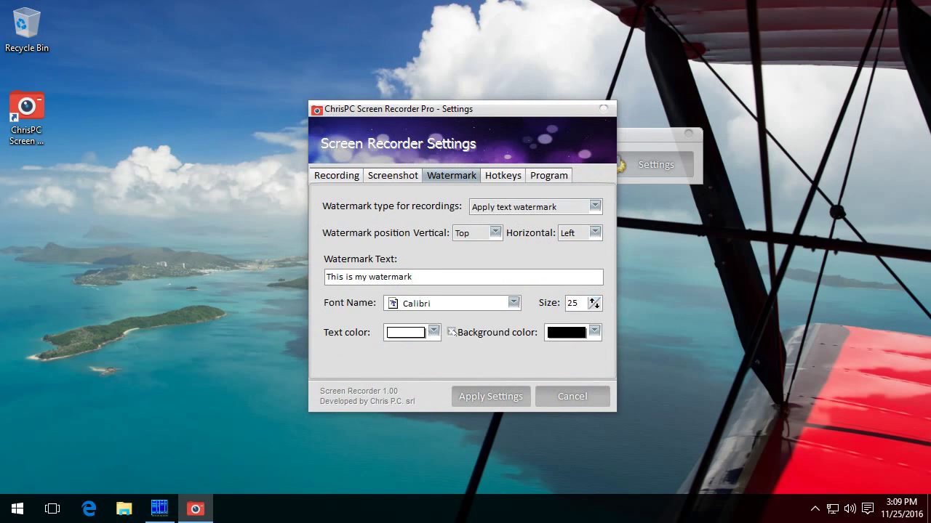
pyautogui.click(432, 332)
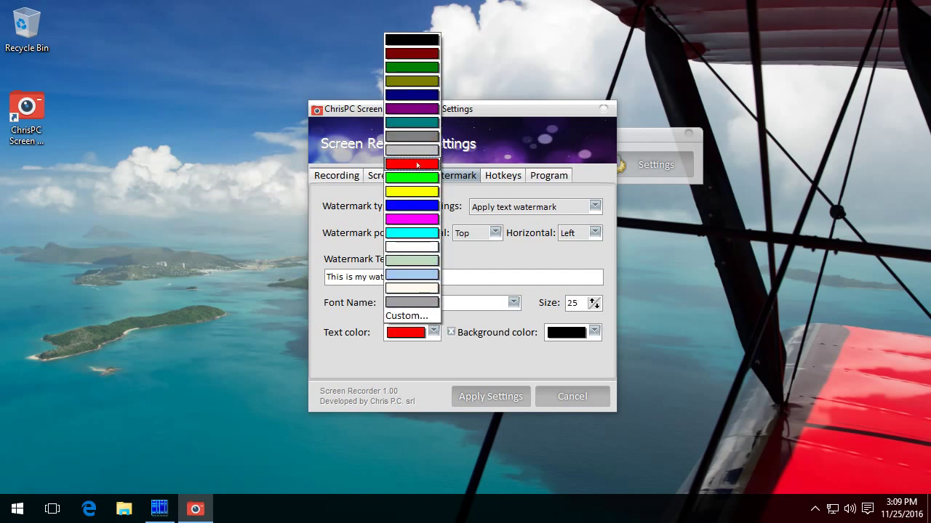
pyautogui.click(405, 316)
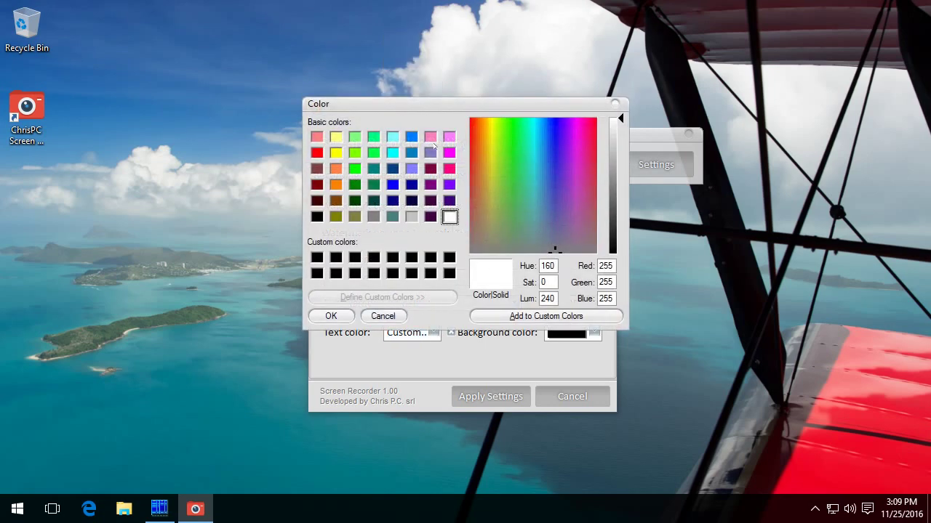
pyautogui.click(335, 185)
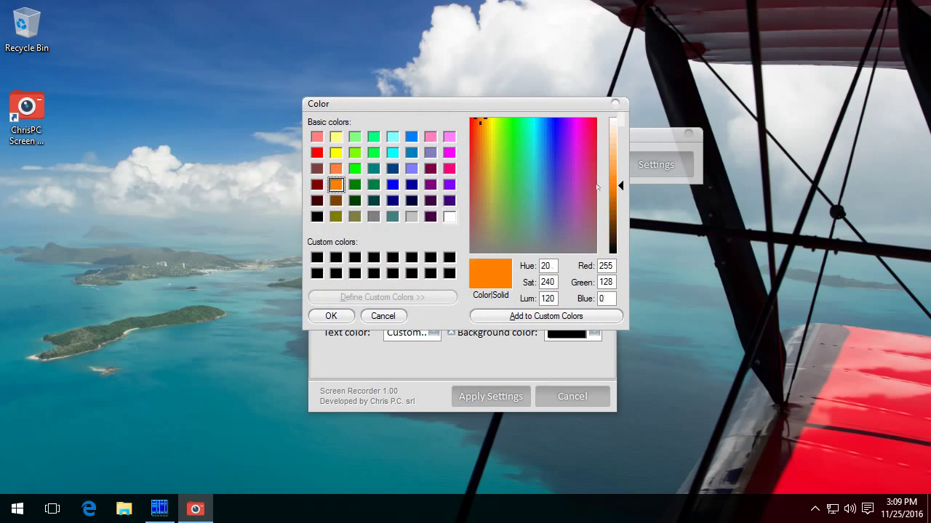
pyautogui.moveTo(622, 188); pyautogui.dragTo(621, 173)
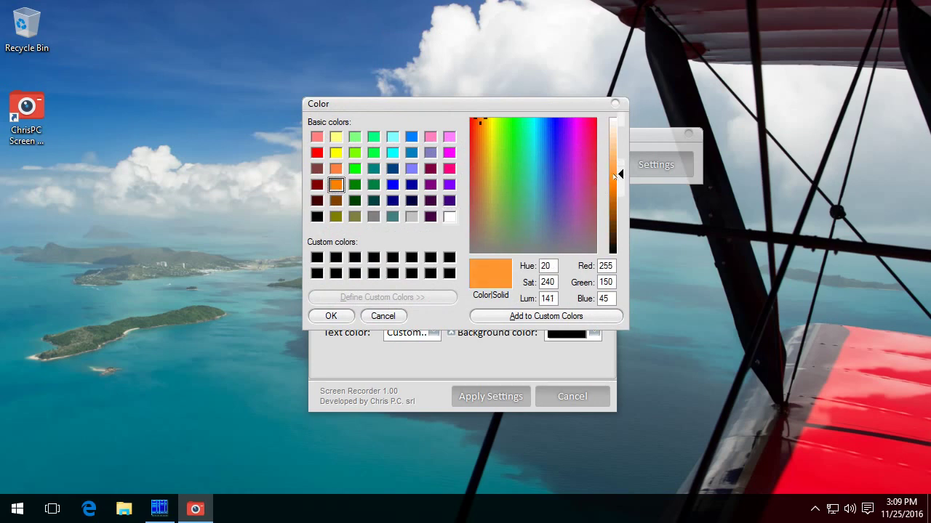
pyautogui.click(350, 318)
# Step: Set the watermark's background color to a custom light grey with RGB 221, 221, 221
pyautogui.click(567, 334)
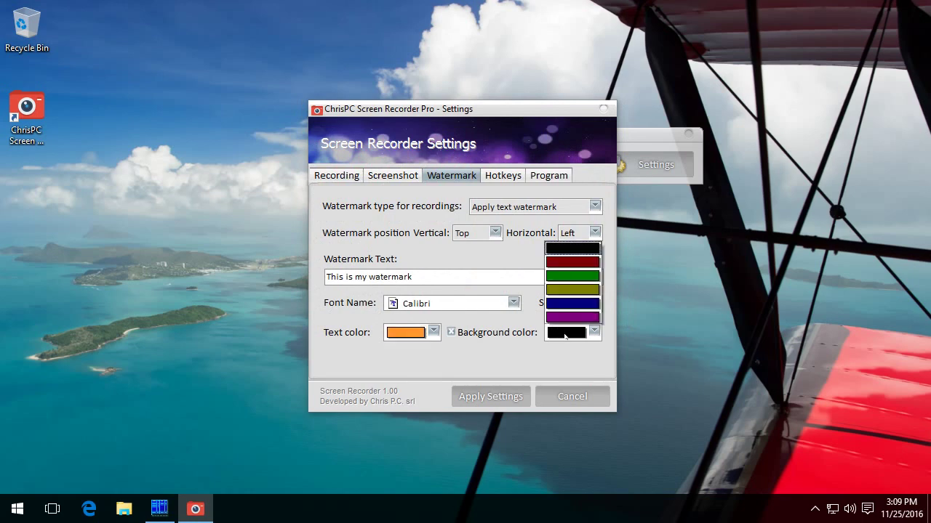
pyautogui.click(591, 247)
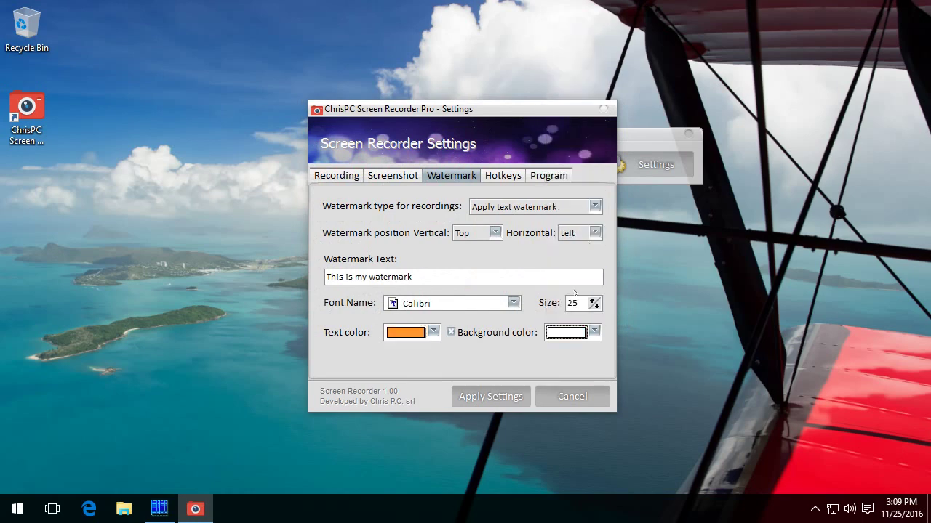
pyautogui.click(581, 334)
pyautogui.click(579, 319)
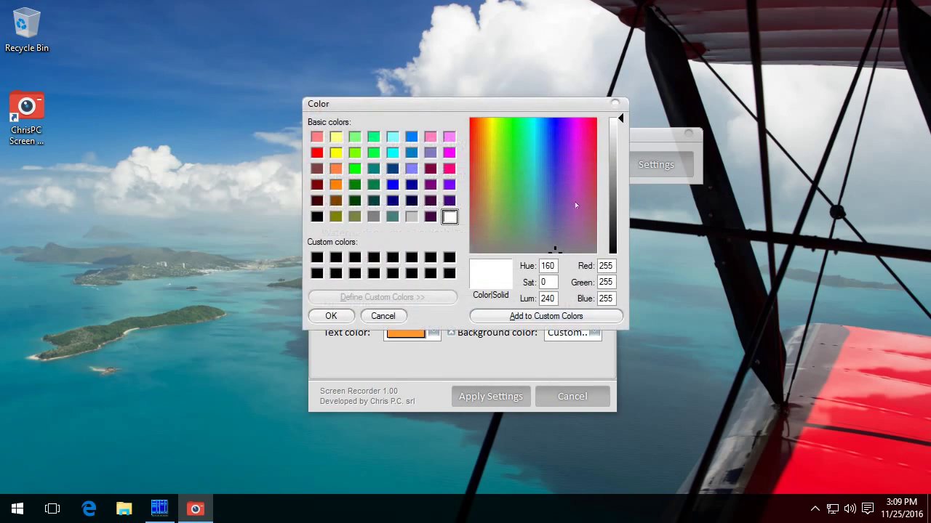
pyautogui.moveTo(620, 119)
pyautogui.mouseDown()
pyautogui.moveTo(620, 152)
pyautogui.moveTo(620, 136)
pyautogui.mouseUp()
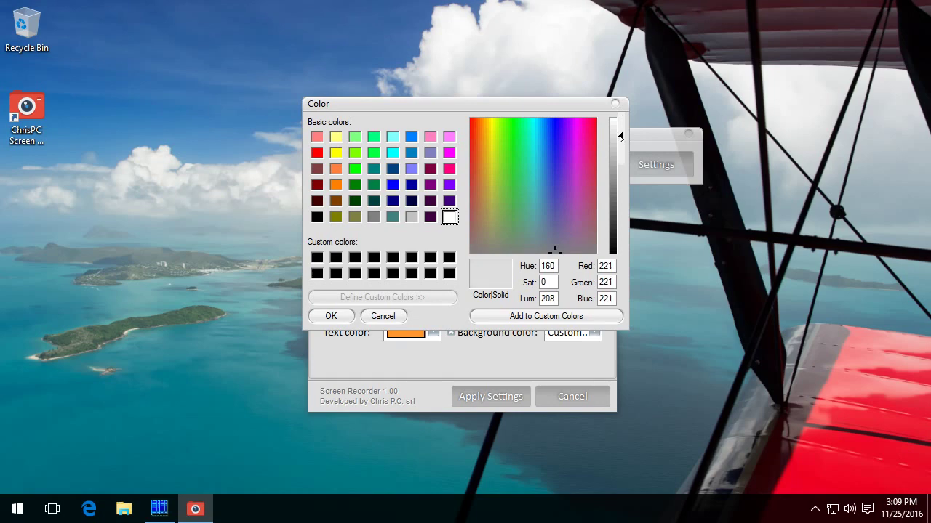
pyautogui.click(330, 315)
# Step: Set the text watermark's vertical position to Bottom, keep its horizontal position at Left, and apply the settings
pyautogui.click(496, 232)
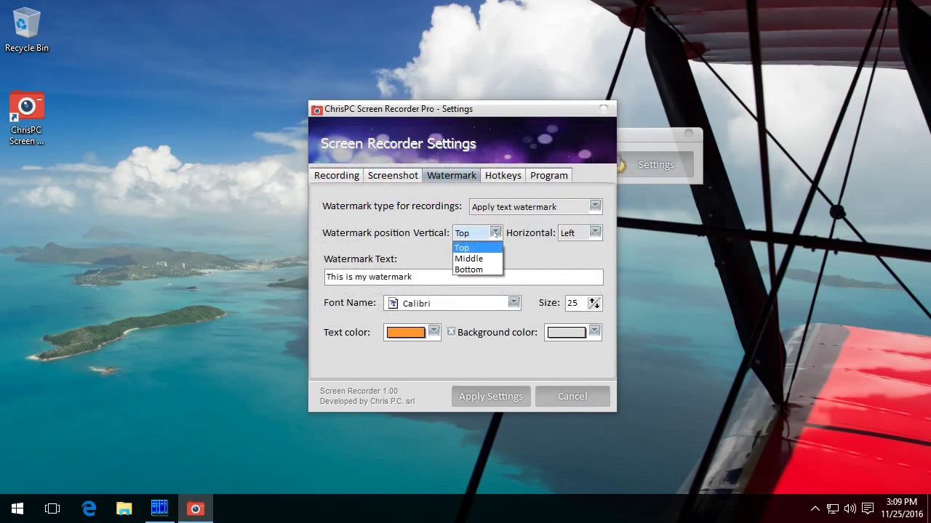
pyautogui.click(469, 259)
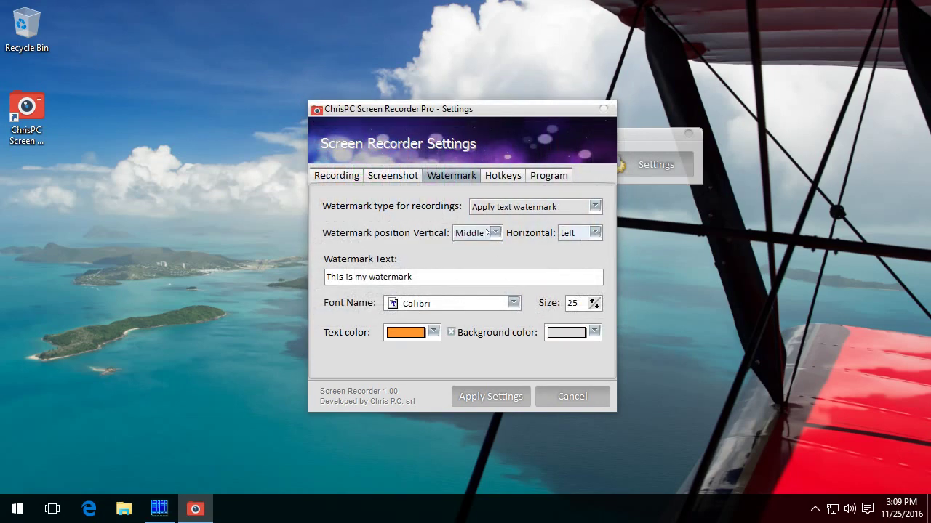
pyautogui.click(487, 233)
pyautogui.click(469, 268)
pyautogui.click(593, 233)
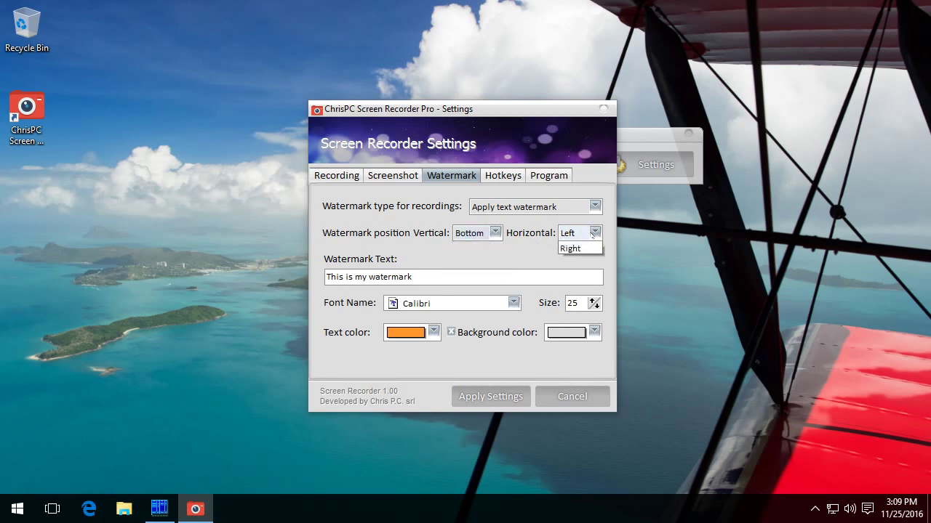
pyautogui.click(593, 233)
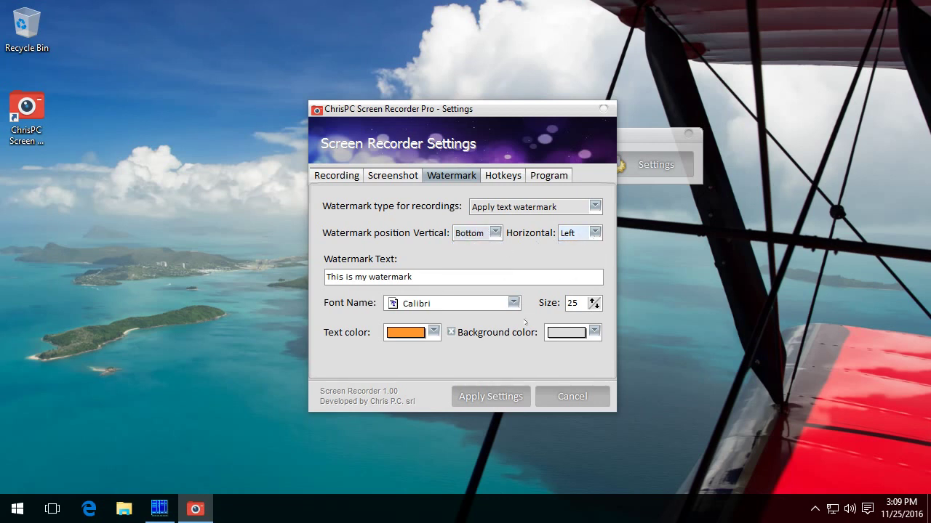
pyautogui.click(491, 396)
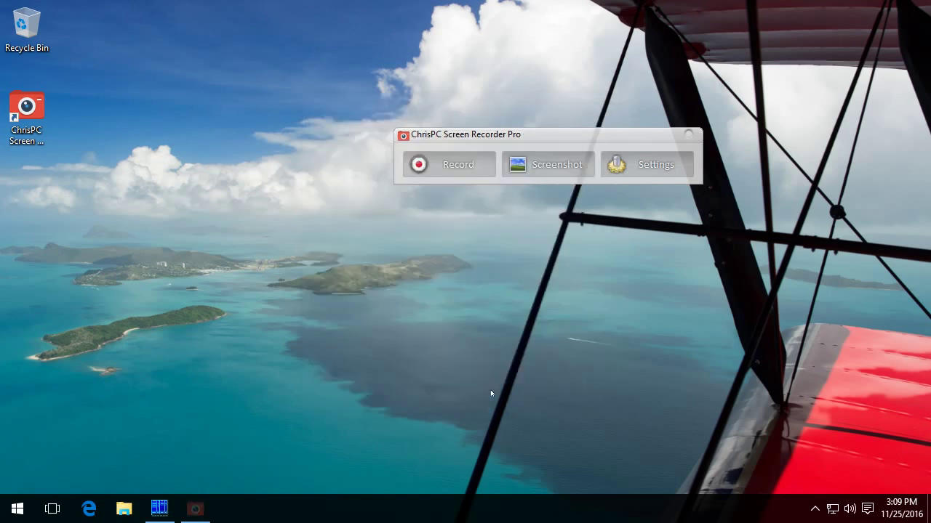
# Step: Start recording a custom screen area of about 1103 by 512 pixels that leaves out the taskbar
pyautogui.click(460, 171)
pyautogui.click(446, 220)
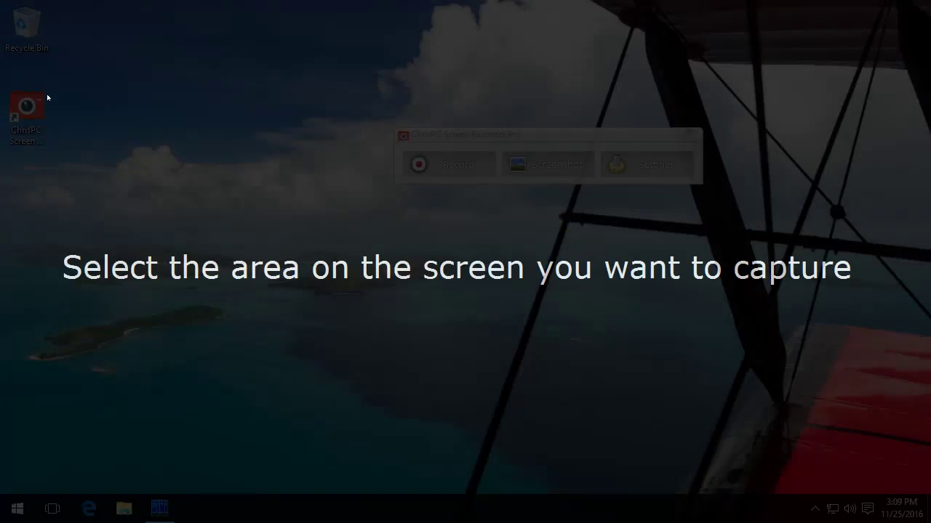
pyautogui.moveTo(48, 71); pyautogui.dragTo(849, 445)
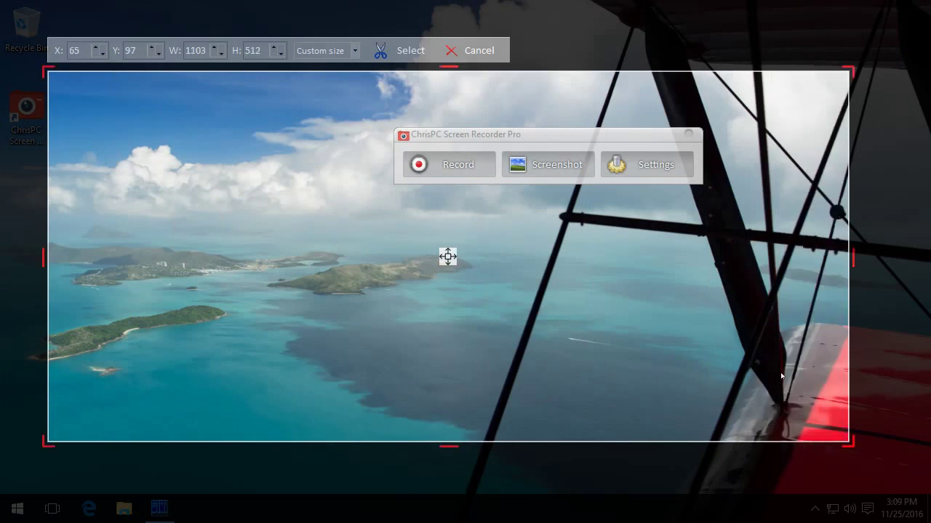
pyautogui.click(392, 49)
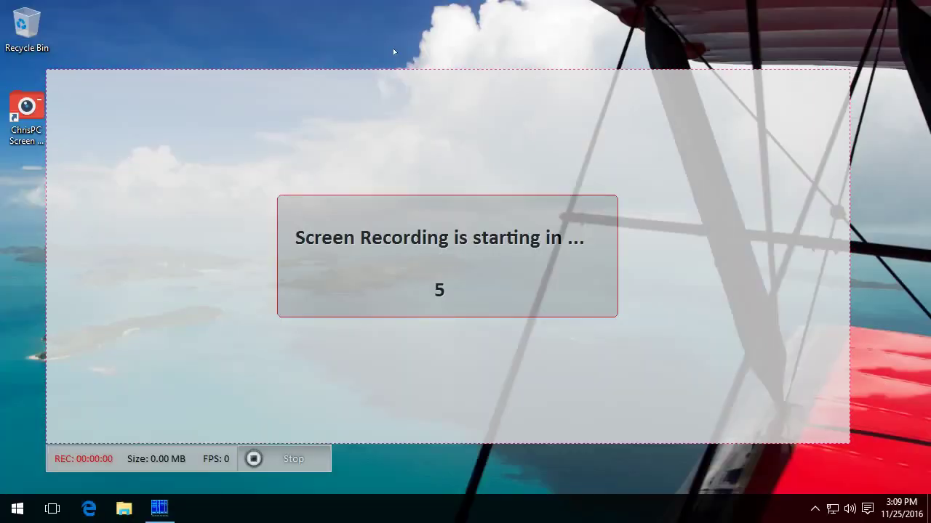
# Step: While recording, open File Explorer, move and close its window, and briefly show the desktop's options for creating new items
pyautogui.click(124, 509)
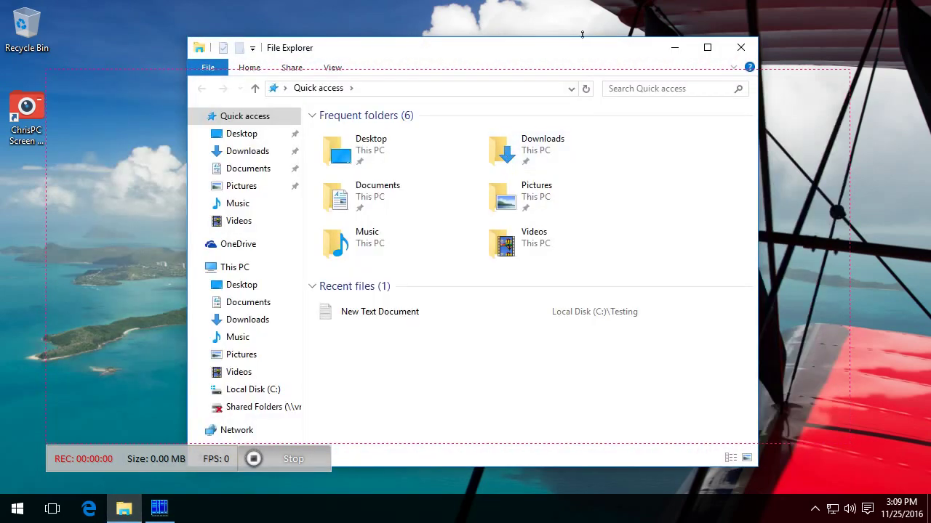
pyautogui.moveTo(586, 45); pyautogui.dragTo(543, 84)
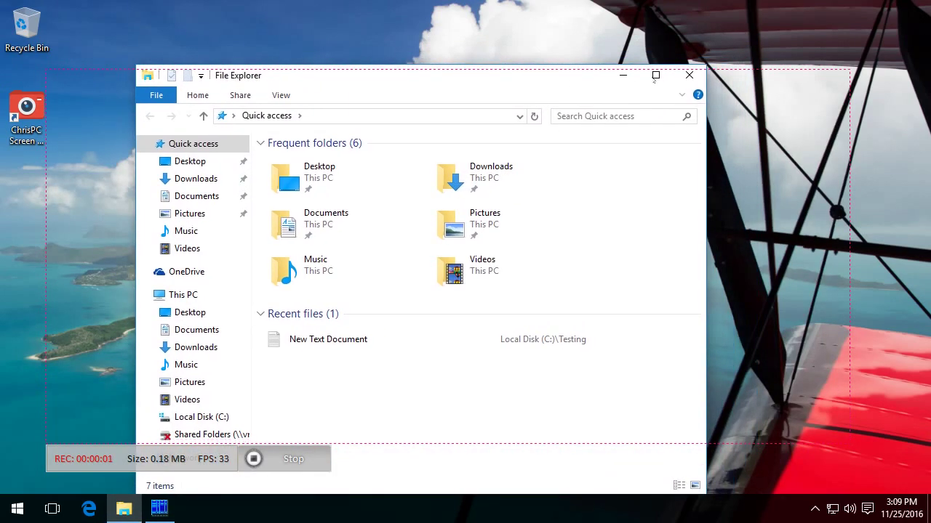
pyautogui.click(690, 78)
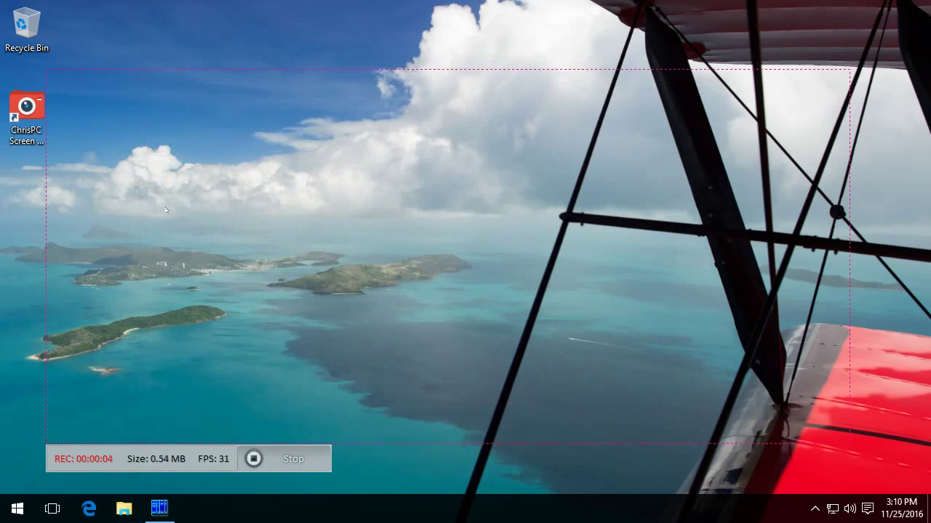
pyautogui.rightClick(152, 210)
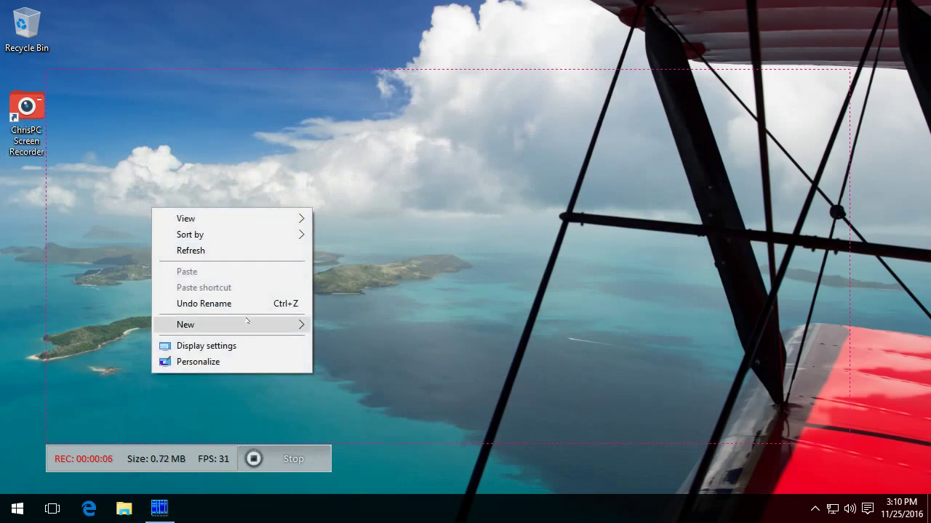
pyautogui.moveTo(250, 325)
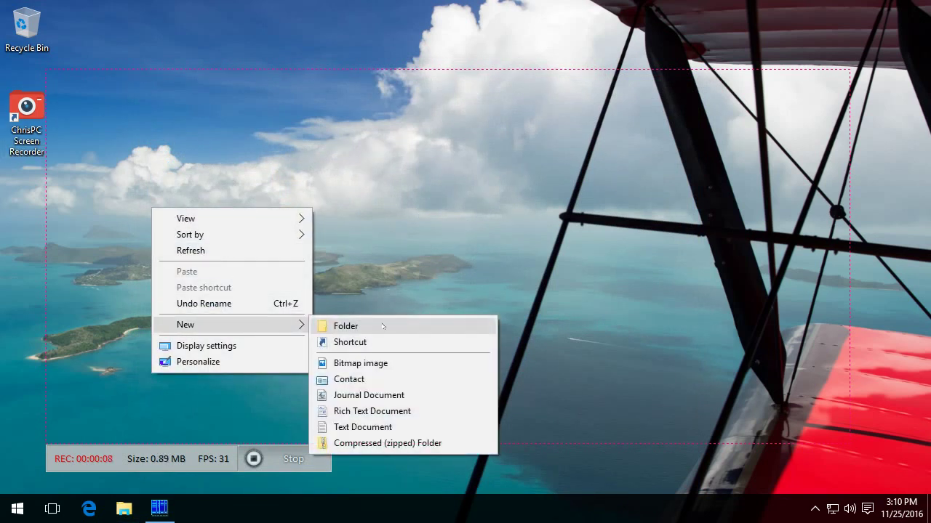
pyautogui.click(567, 376)
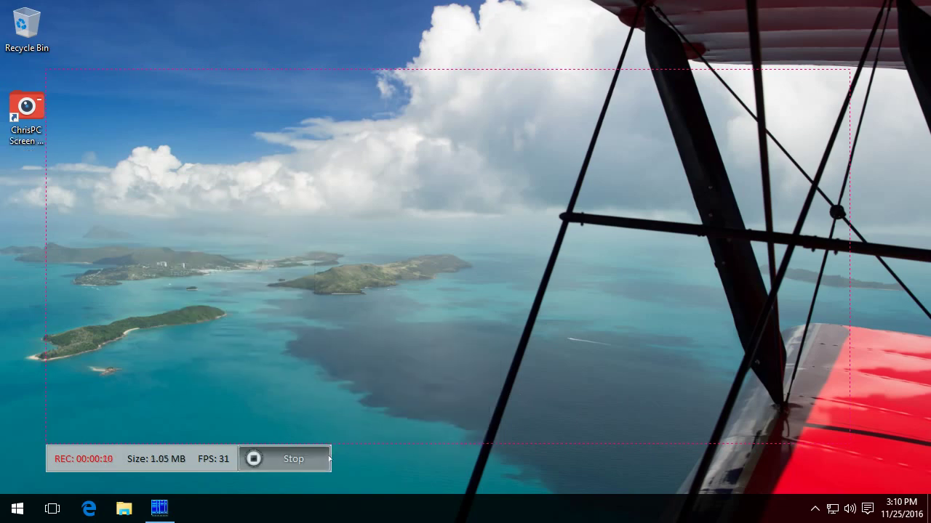
# Step: Stop the area recording, preview the text watermark in the recorded video, and close the video editor
pyautogui.click(294, 459)
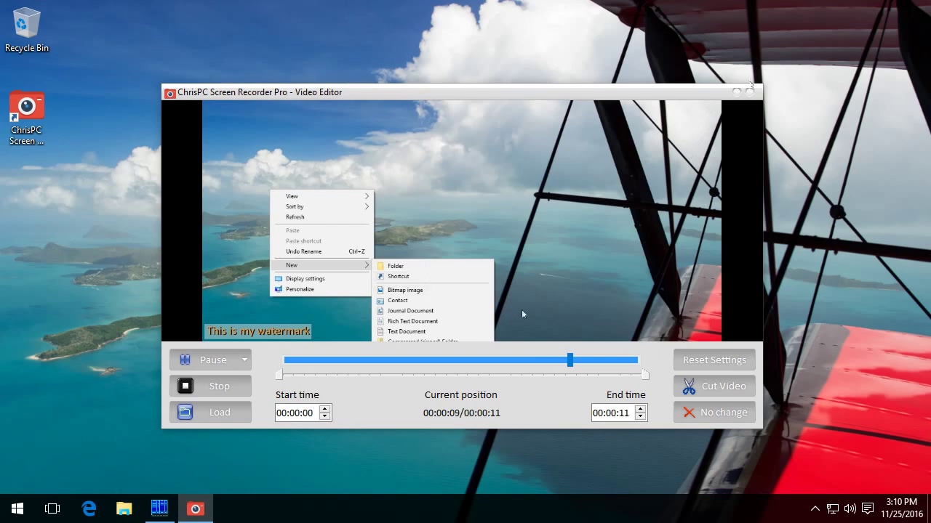
pyautogui.click(750, 92)
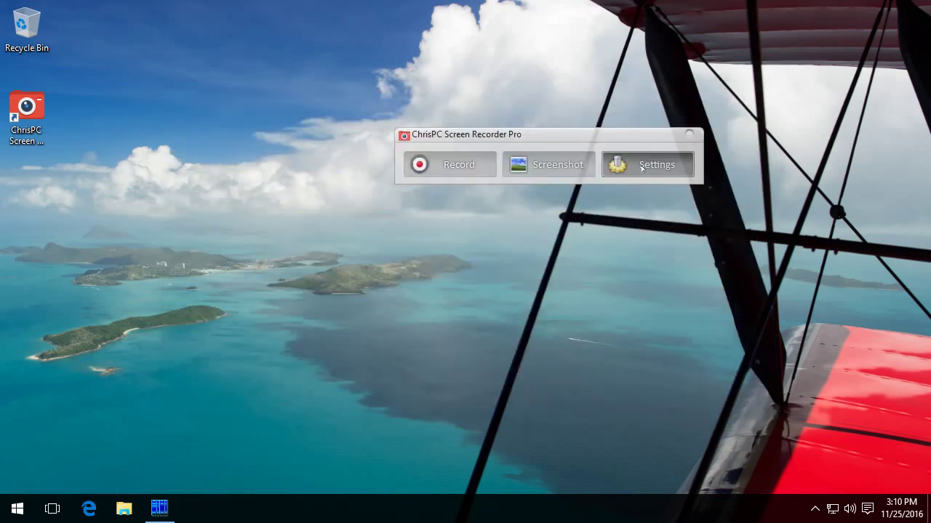
# Step: Switch the watermark type for recordings to an image watermark, keeping its vertical position at Bottom
pyautogui.click(636, 172)
pyautogui.click(639, 206)
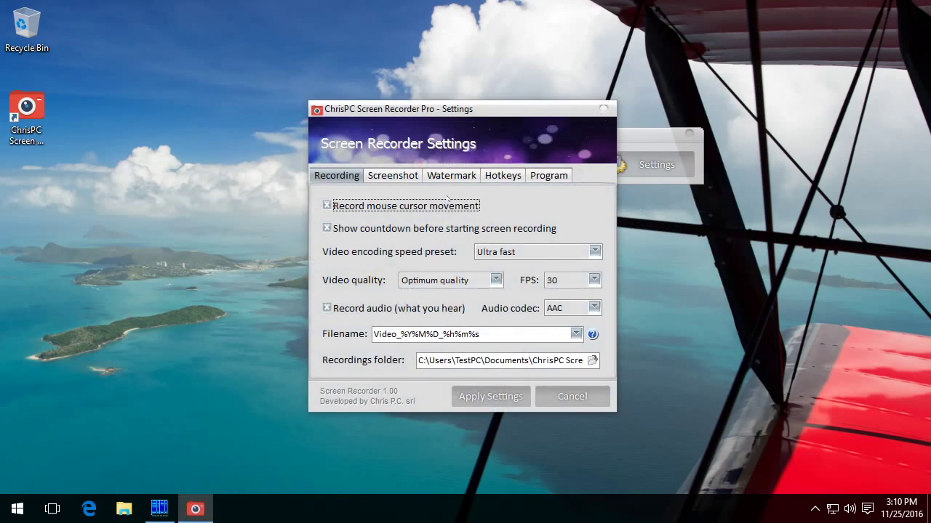
pyautogui.click(440, 178)
pyautogui.click(500, 208)
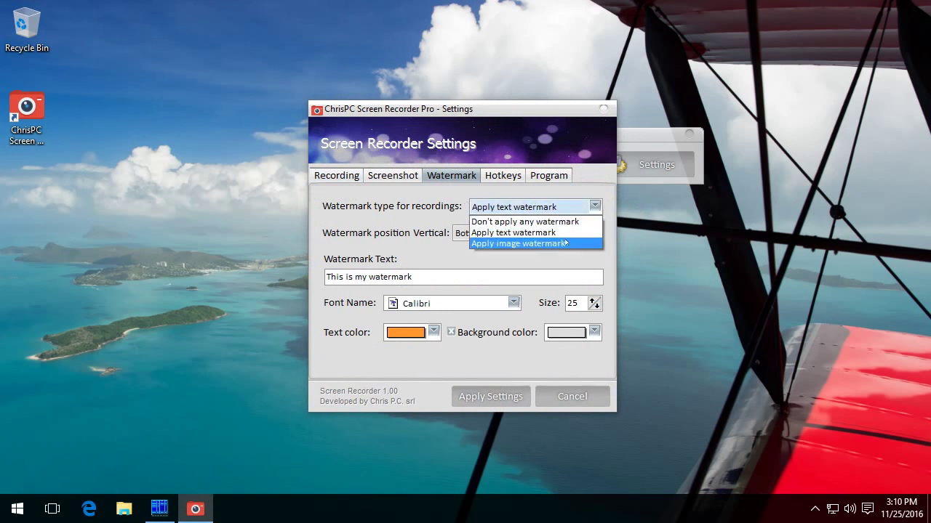
pyautogui.click(565, 242)
pyautogui.click(488, 237)
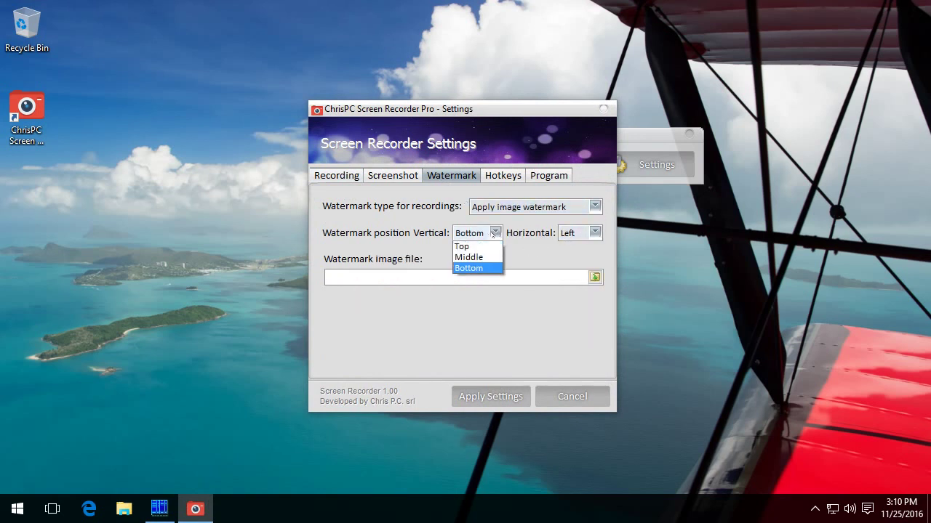
pyautogui.click(495, 232)
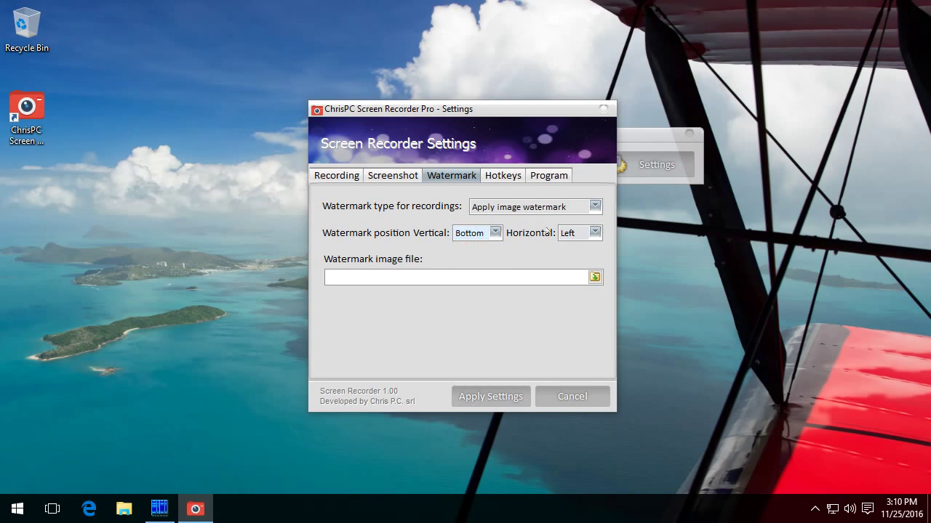
# Step: Choose the PNG file mylogo1 as the watermark image and apply the settings
pyautogui.click(594, 277)
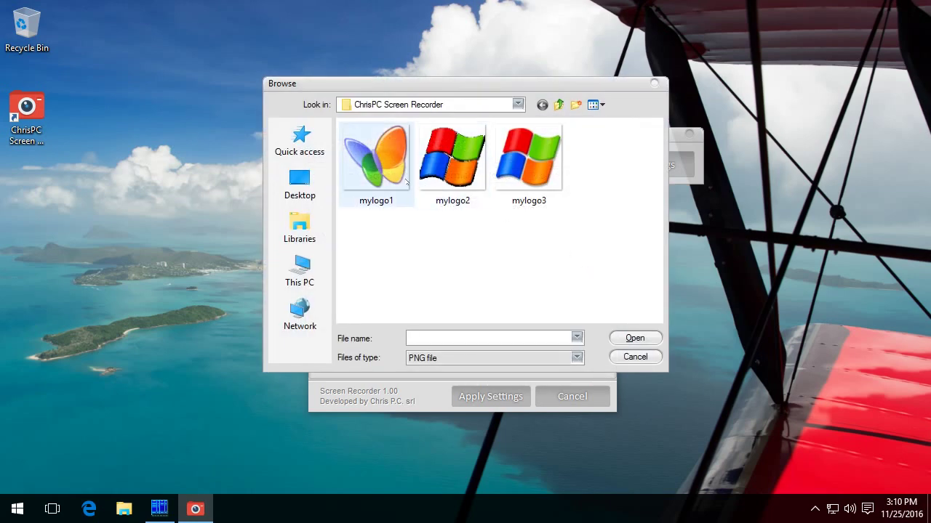
pyautogui.click(396, 179)
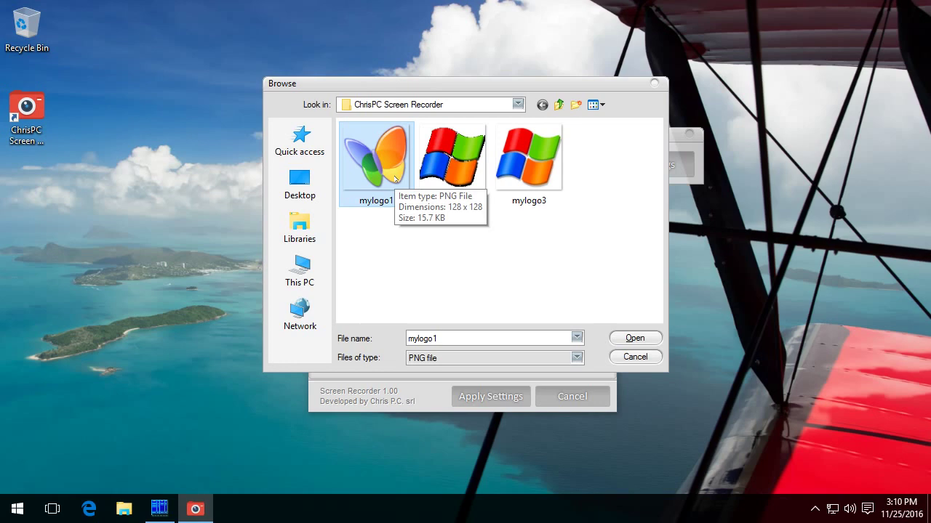
pyautogui.doubleClick(397, 179)
pyautogui.click(491, 396)
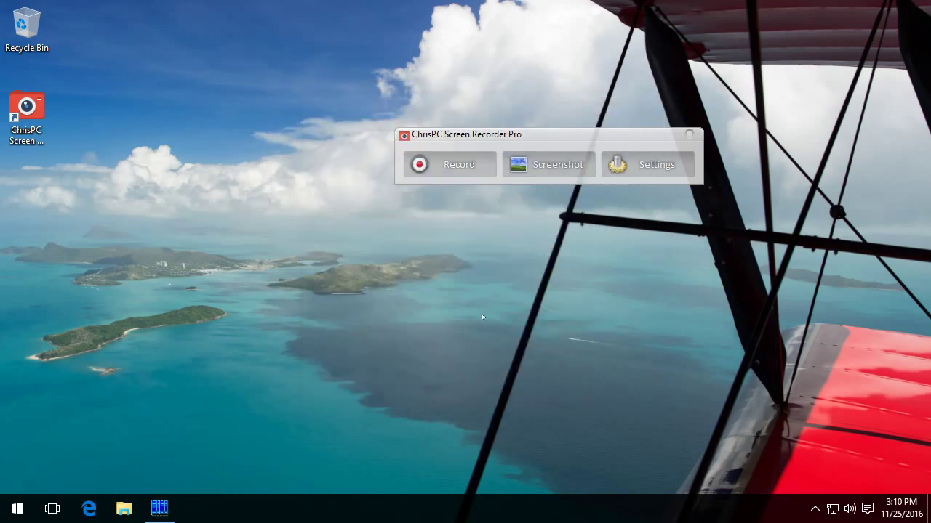
# Step: Start a fullscreen recording and, while it runs, open File Explorer from the Start menu and close it again
pyautogui.click(451, 165)
pyautogui.click(443, 208)
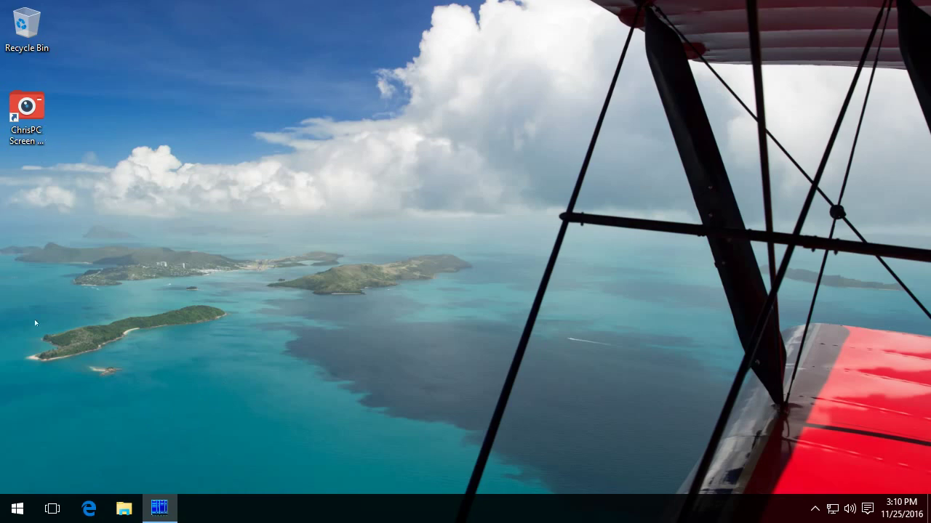
pyautogui.click(19, 507)
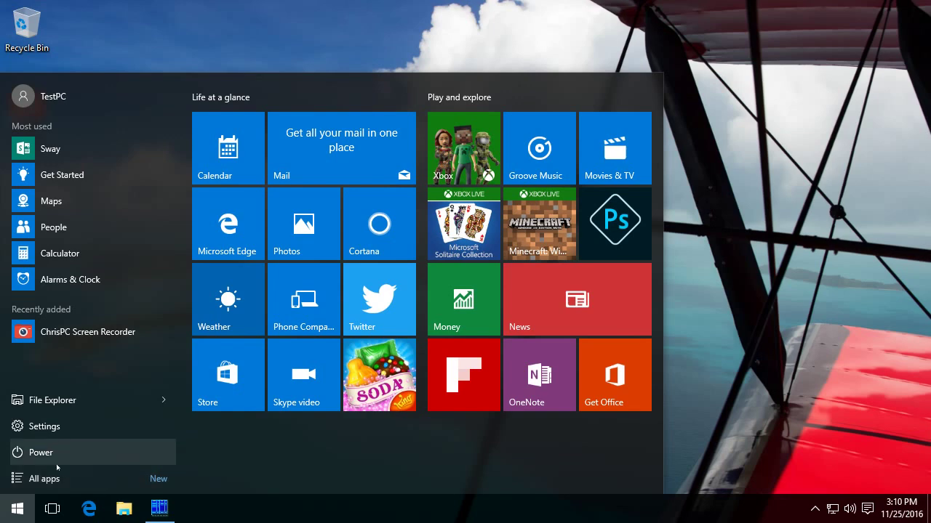
pyautogui.click(85, 402)
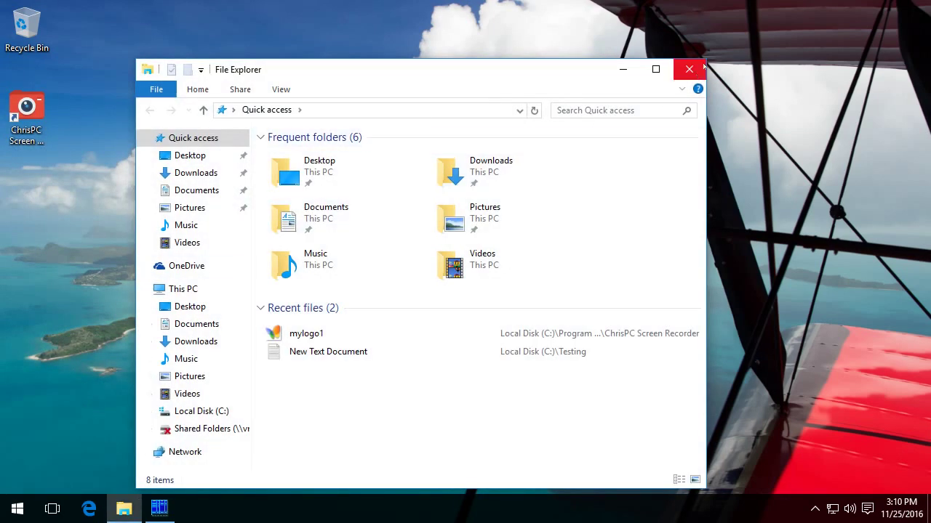
pyautogui.click(689, 70)
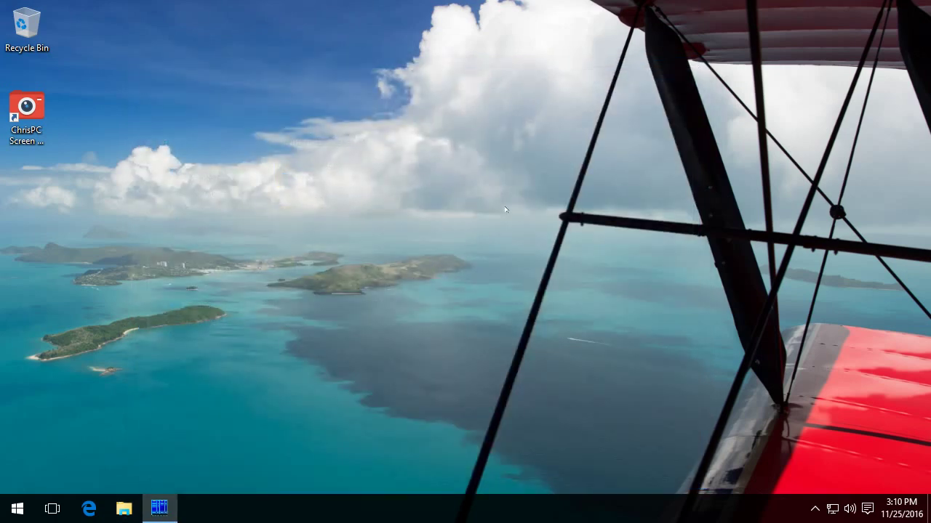
# Step: Stop the fullscreen recording, preview the image watermark in the recorded video, and close the video editor
pyautogui.press('F9')
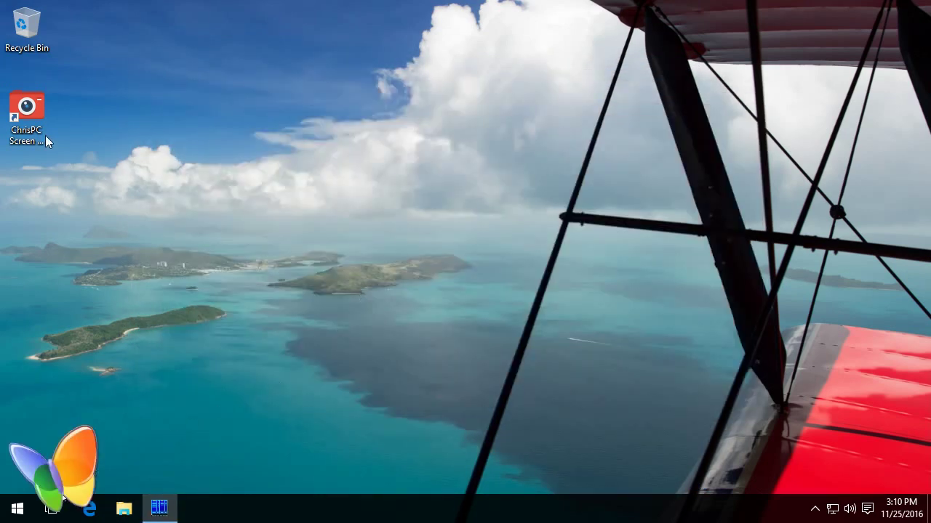
pyautogui.press('super')
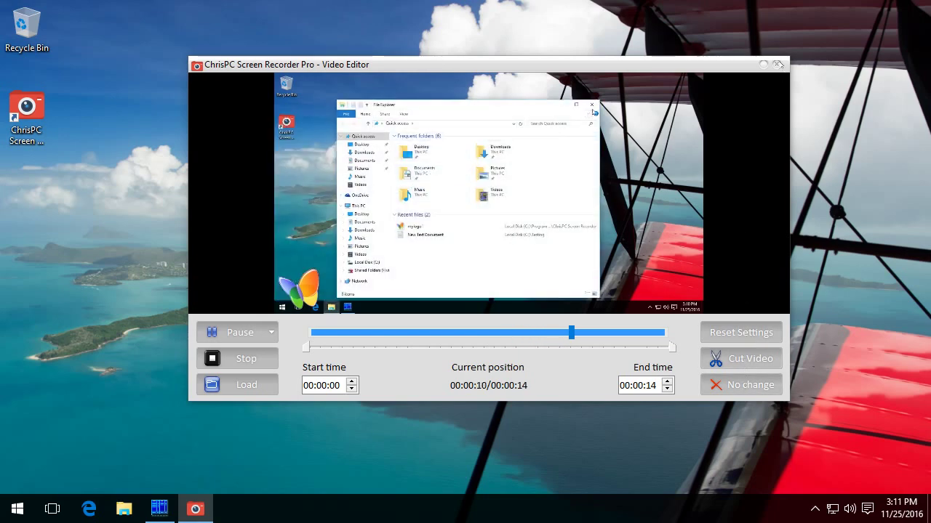
pyautogui.click(778, 64)
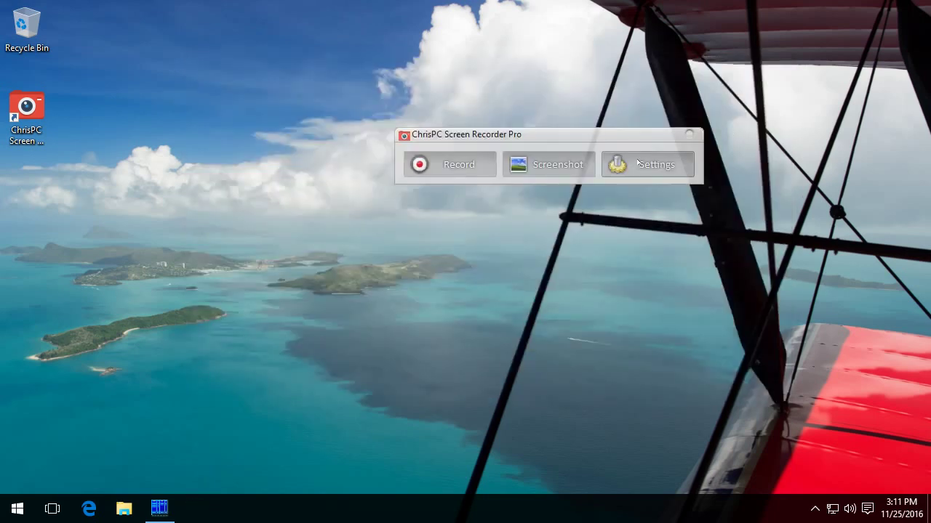
# Step: In the watermark settings for recordings, set the image watermark's vertical position to Middle and its horizontal position to Center
pyautogui.click(638, 163)
pyautogui.click(637, 207)
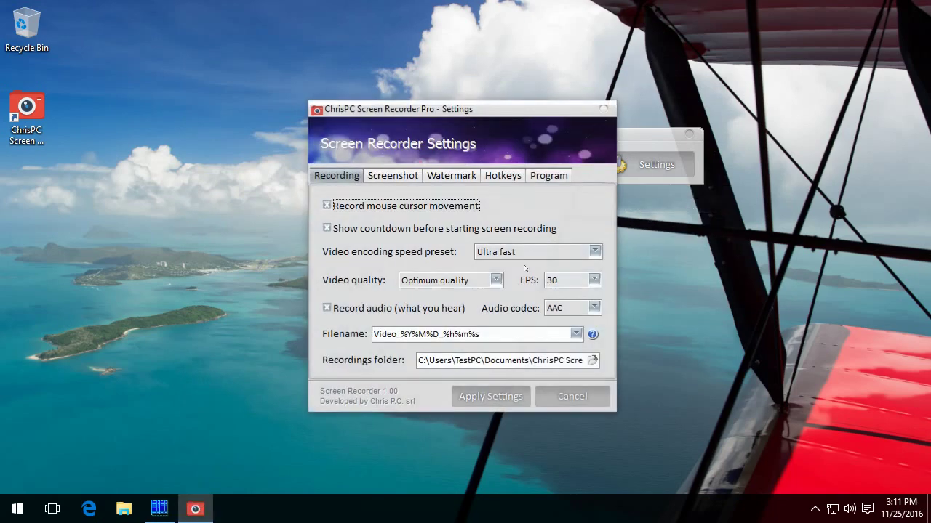
pyautogui.click(455, 179)
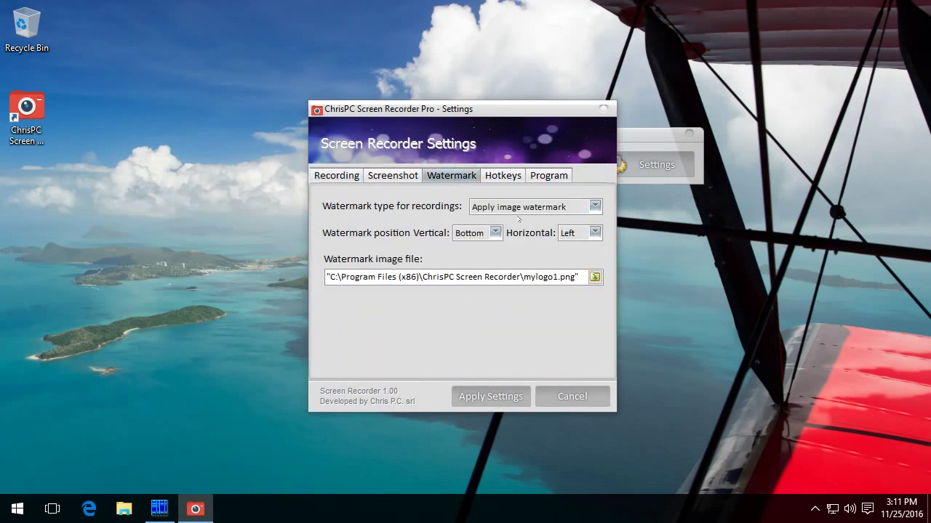
pyautogui.click(582, 206)
pyautogui.click(576, 206)
pyautogui.click(490, 233)
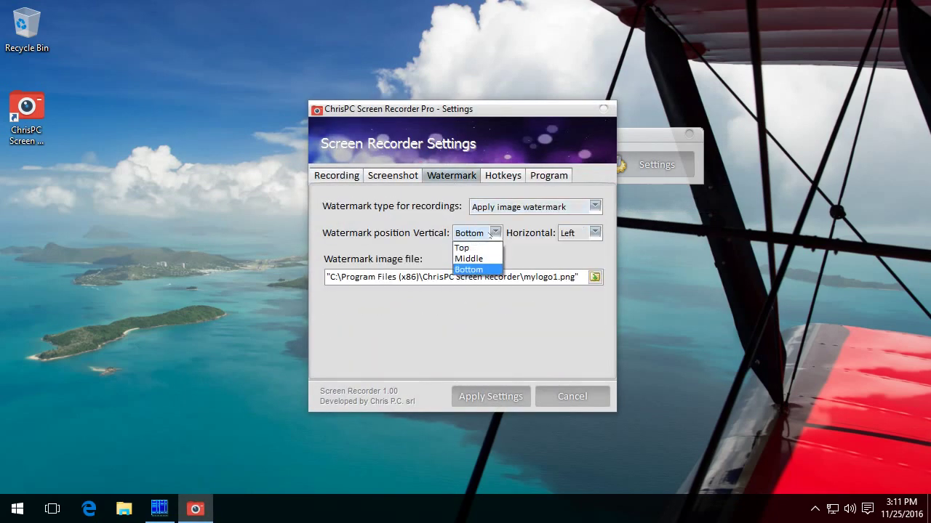
pyautogui.click(490, 234)
pyautogui.click(585, 233)
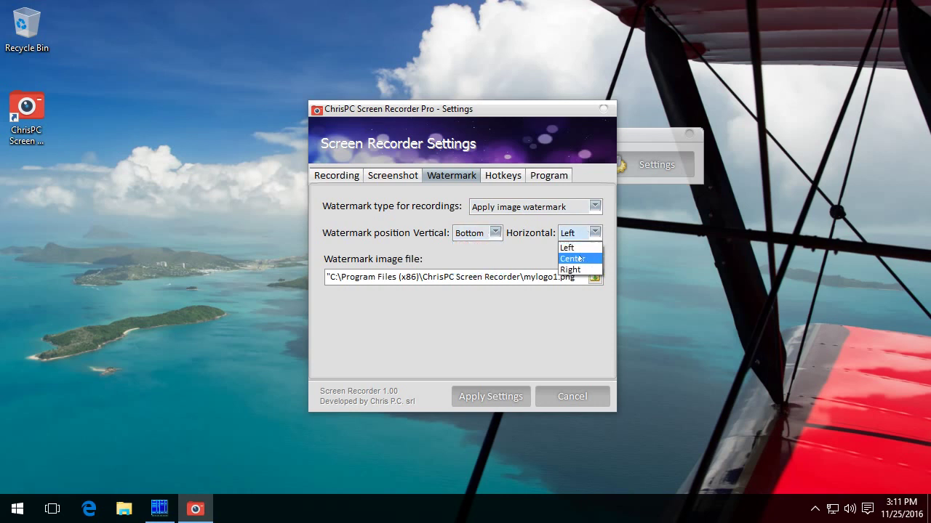
pyautogui.click(571, 270)
pyautogui.click(493, 233)
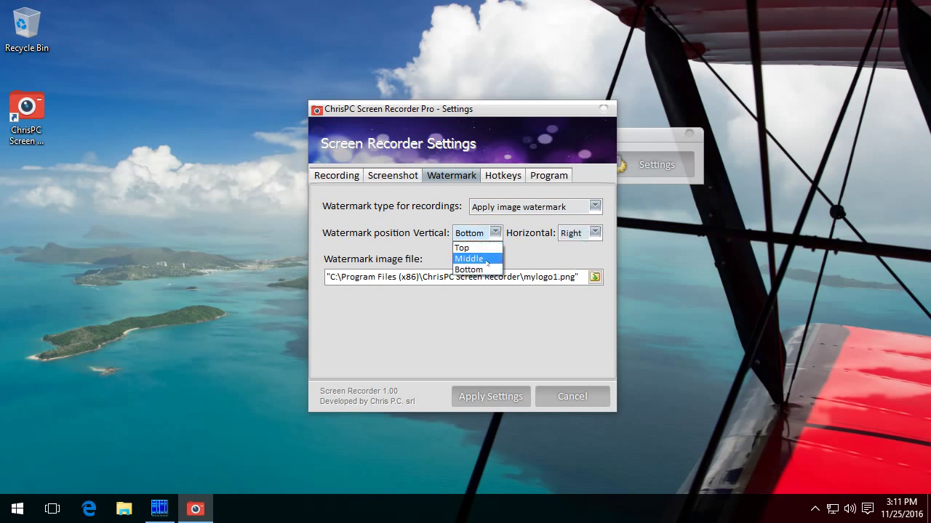
pyautogui.click(469, 256)
pyautogui.click(578, 234)
pyautogui.click(576, 258)
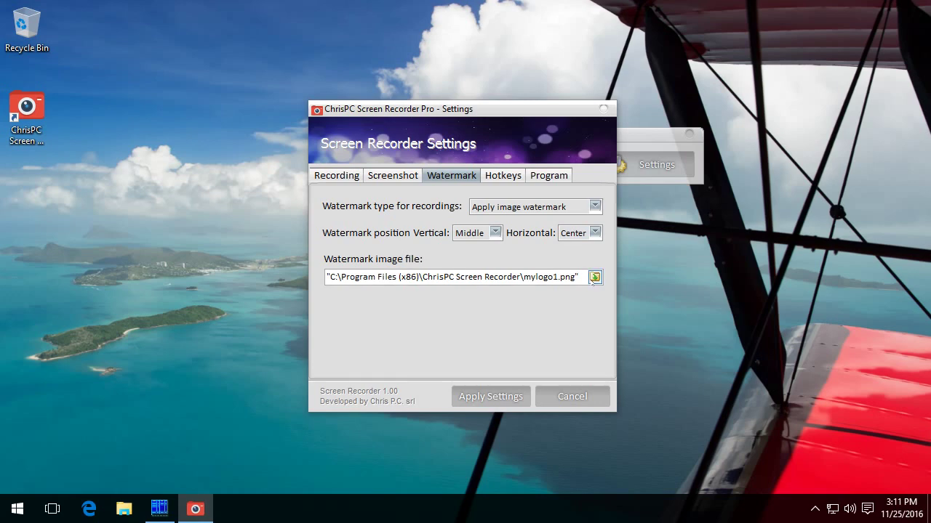
# Step: Choose the PNG file mylogo2 as the watermark image and apply the settings
pyautogui.click(595, 277)
pyautogui.doubleClick(452, 164)
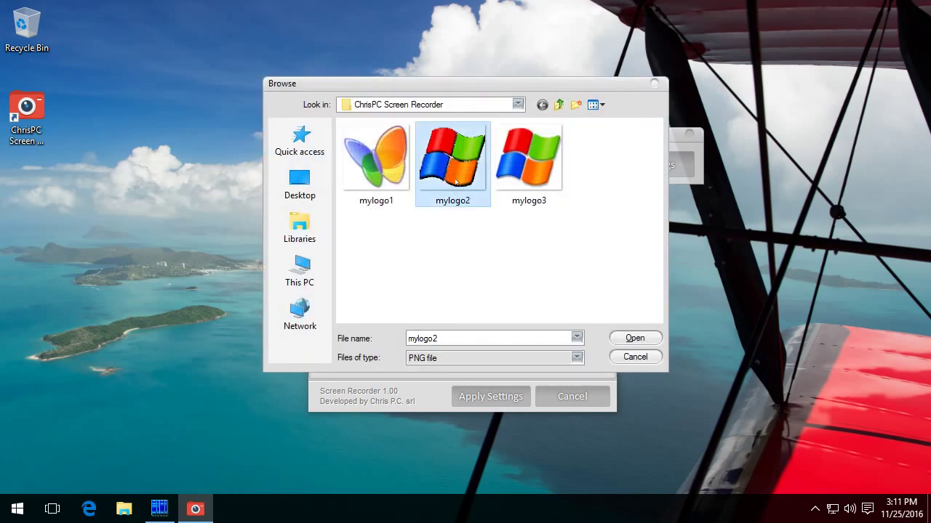
pyautogui.click(491, 396)
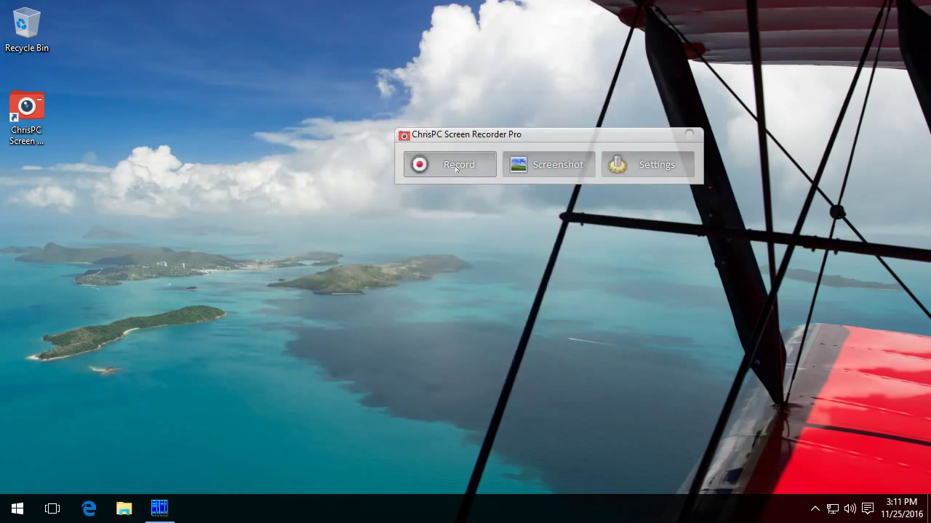
# Step: Start a custom-area recording with a selection covering most of the desktop above the taskbar, starting at about X 28, Y 43
pyautogui.click(449, 165)
pyautogui.click(450, 220)
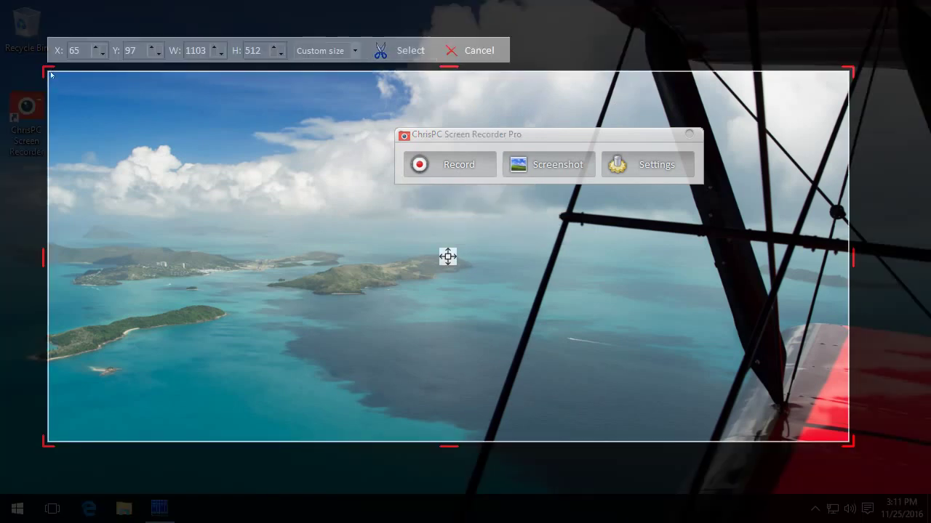
pyautogui.moveTo(21, 35); pyautogui.dragTo(898, 474)
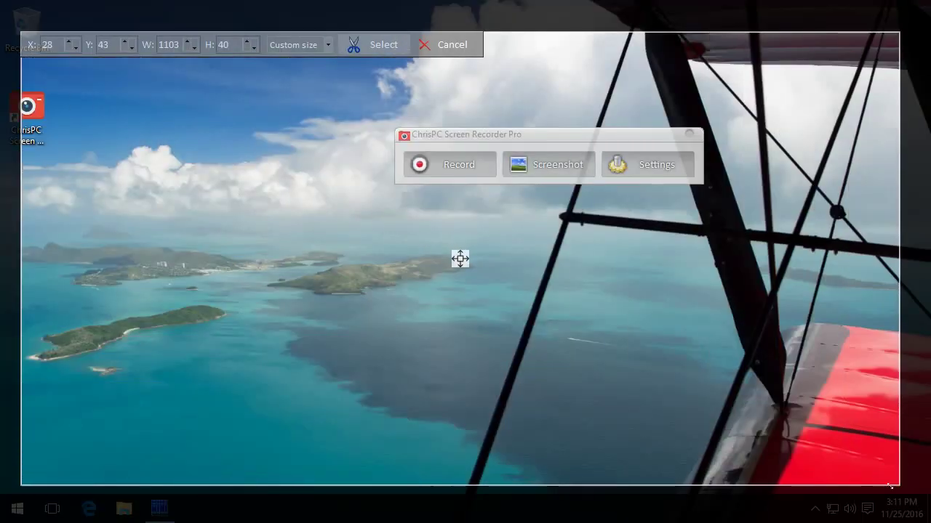
pyautogui.click(376, 47)
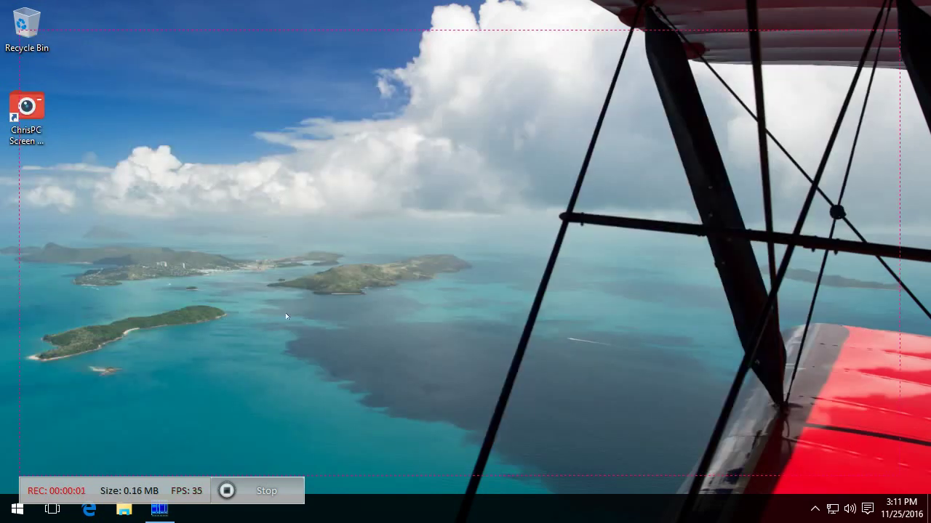
# Step: While the recording runs, browse the desktop's context menu, open the Windows Personalization settings and close them again
pyautogui.rightClick(339, 197)
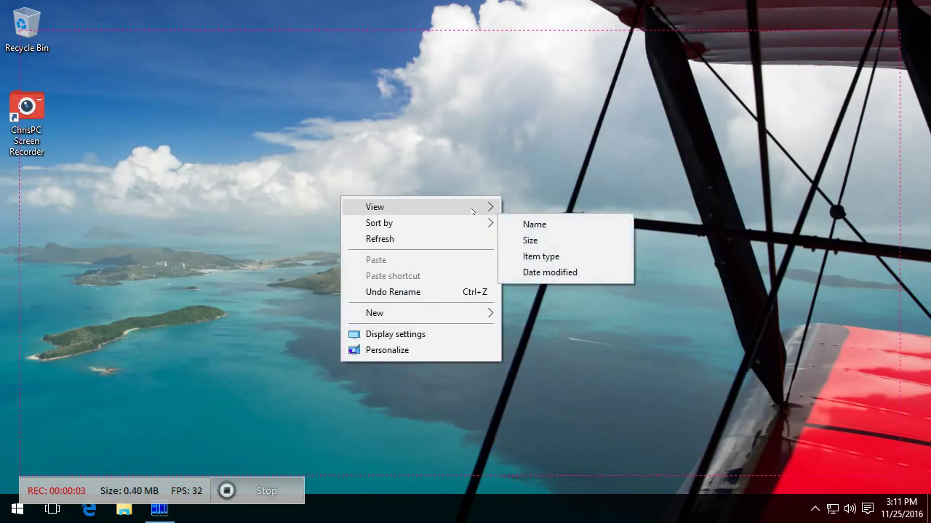
pyautogui.moveTo(466, 320)
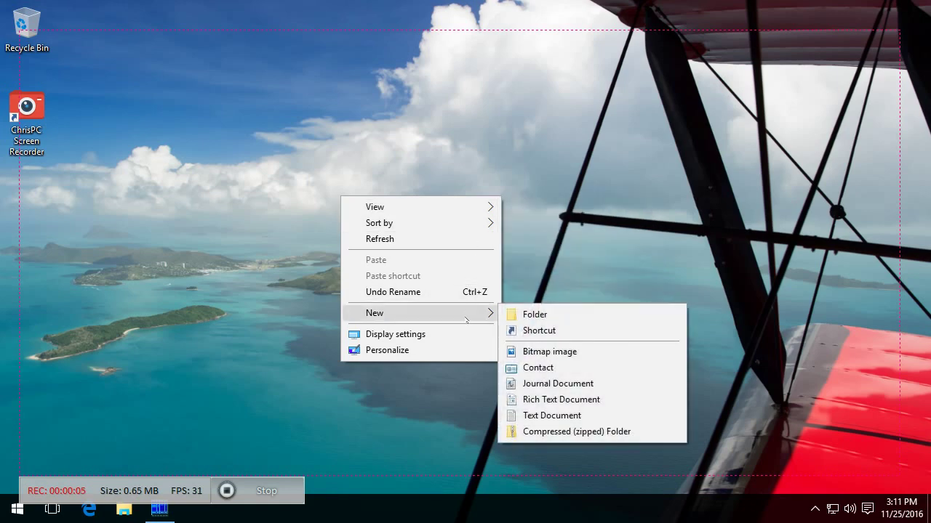
pyautogui.click(383, 350)
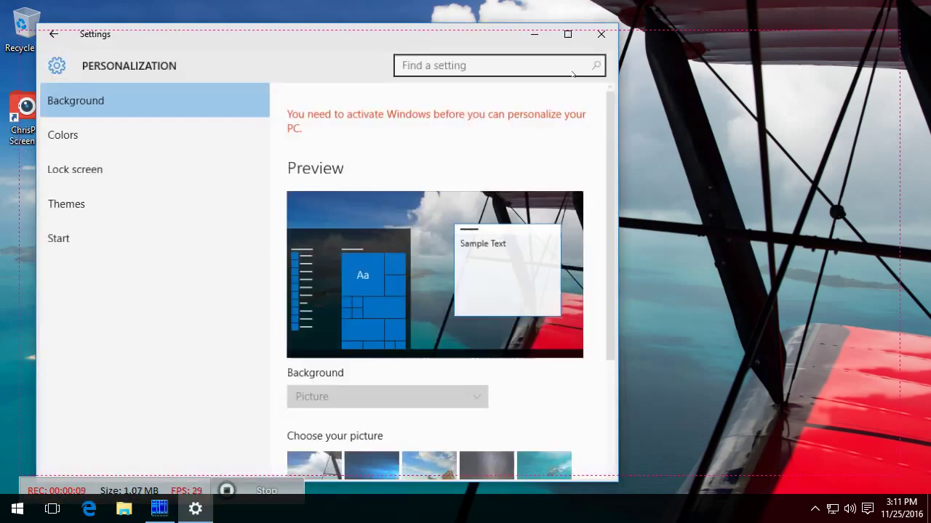
pyautogui.click(597, 35)
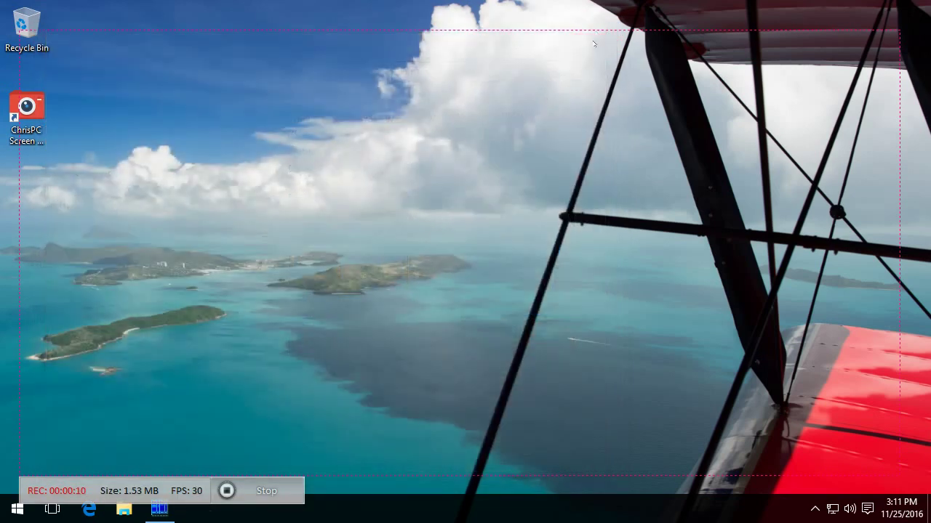
# Step: Stop the custom-area recording, preview the centered image watermark in the recorded video, and close the video editor
pyautogui.click(278, 490)
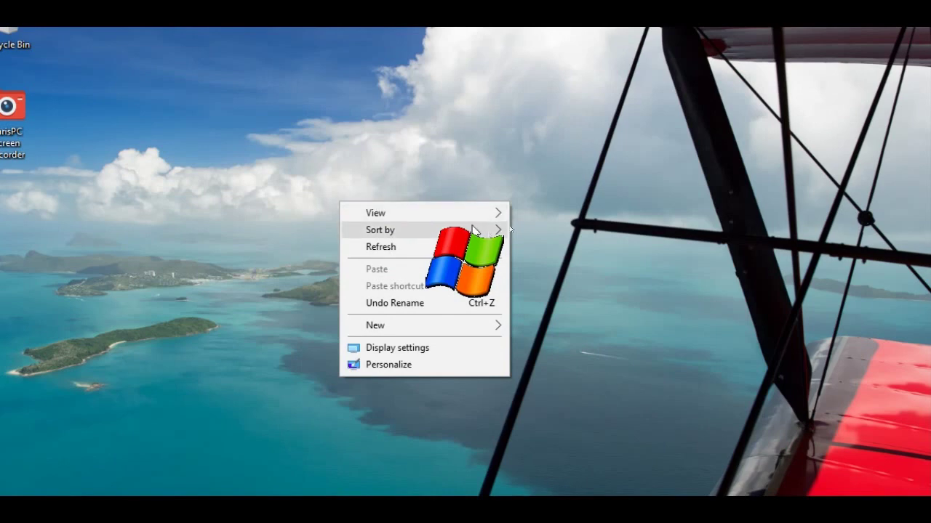
pyautogui.moveTo(477, 225)
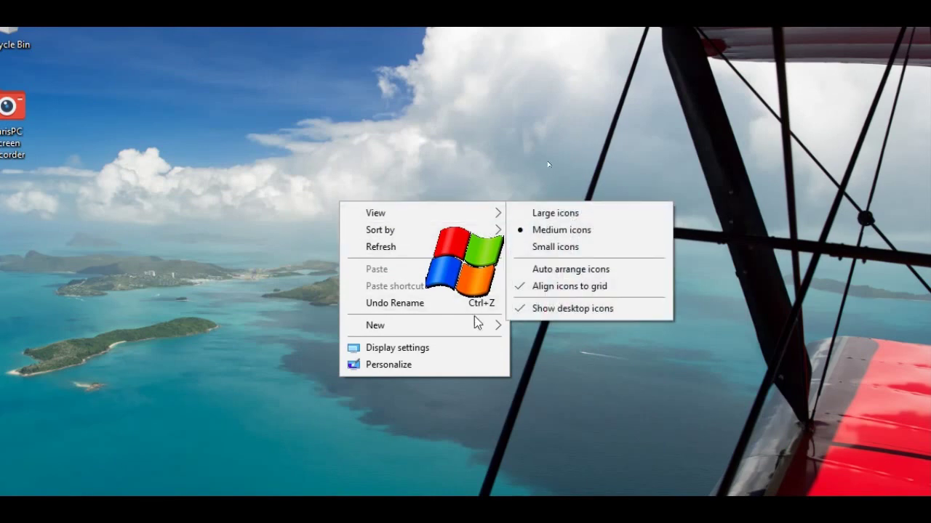
pyautogui.moveTo(472, 332)
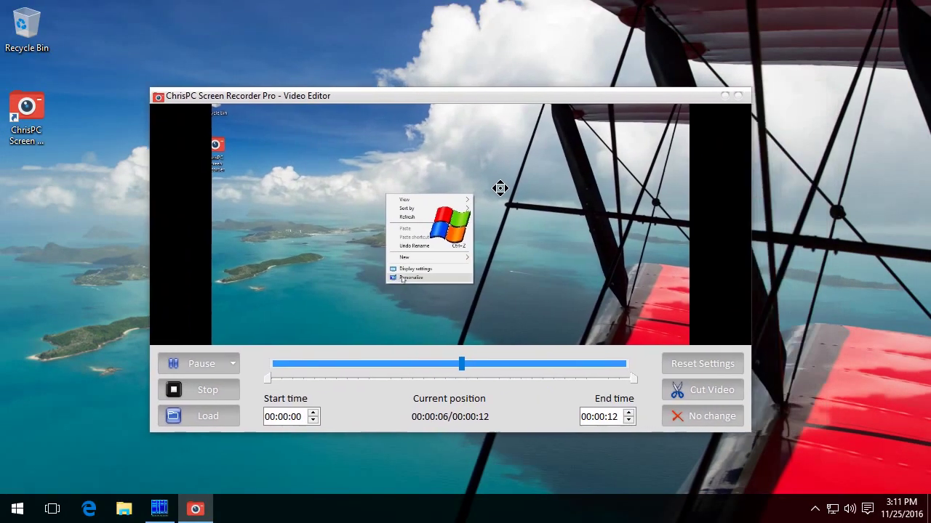
pyautogui.moveTo(499, 189); pyautogui.dragTo(474, 176)
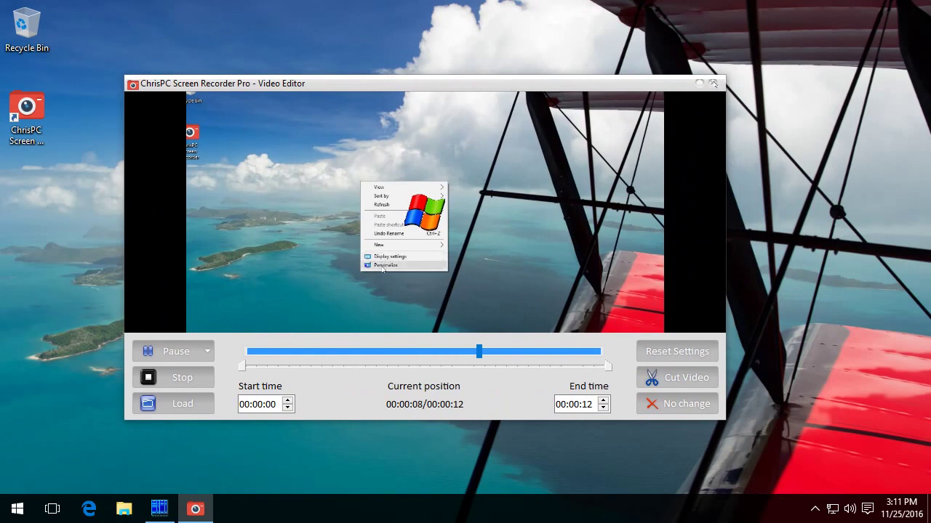
pyautogui.click(712, 83)
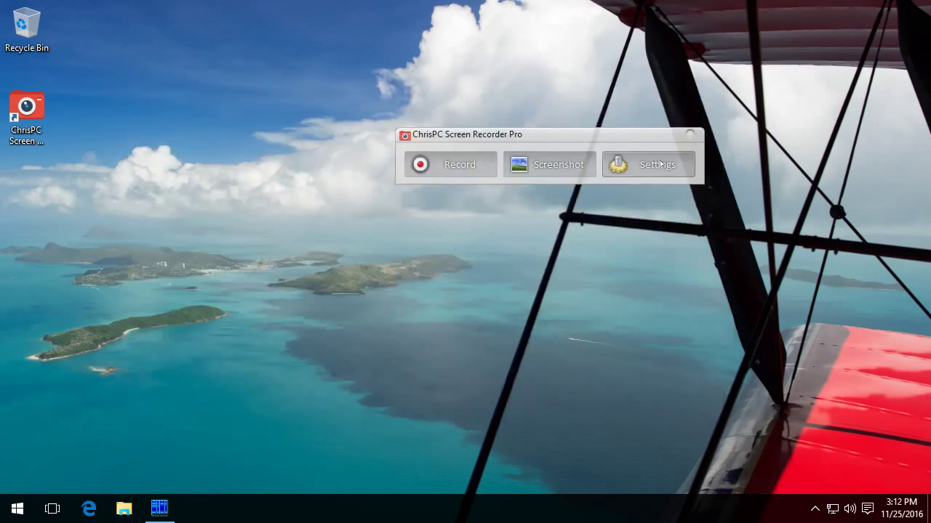
# Step: Open the recorder's settings options and choose the entry below the main settings
pyautogui.click(660, 164)
pyautogui.click(657, 228)
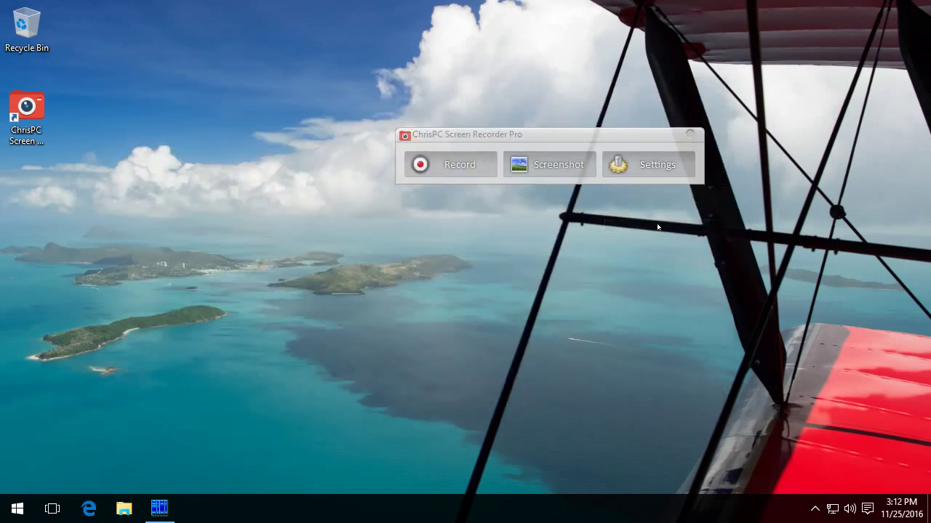